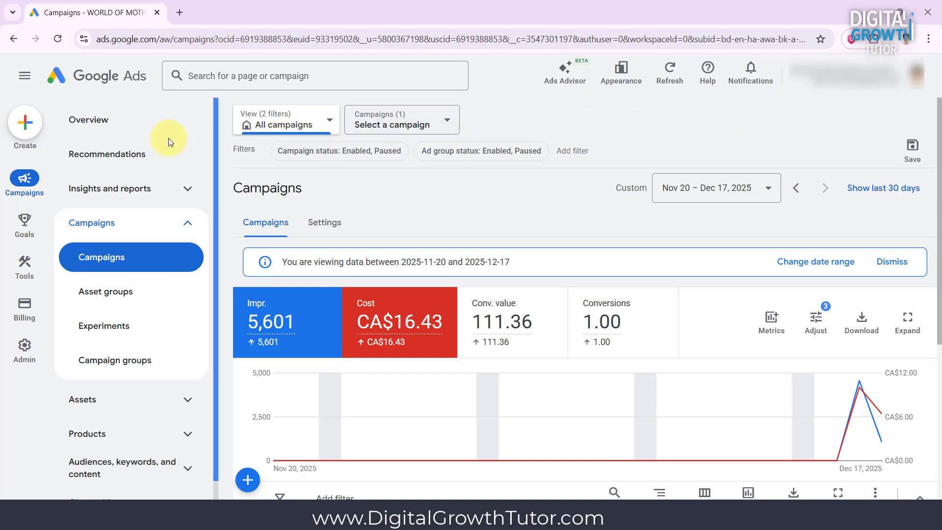
Step: Start a new campaign with the Sales objective, keeping the account-default Purchases conversion goal
click(27, 123)
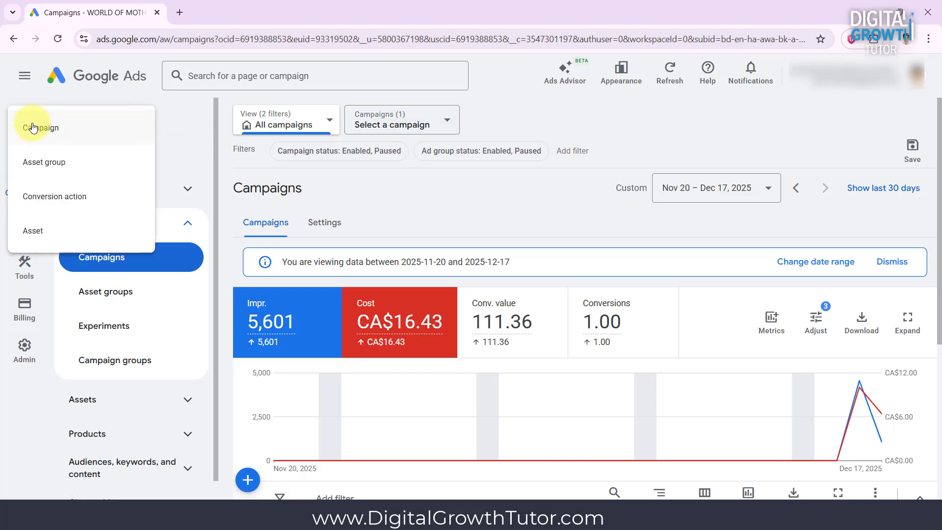
click(68, 134)
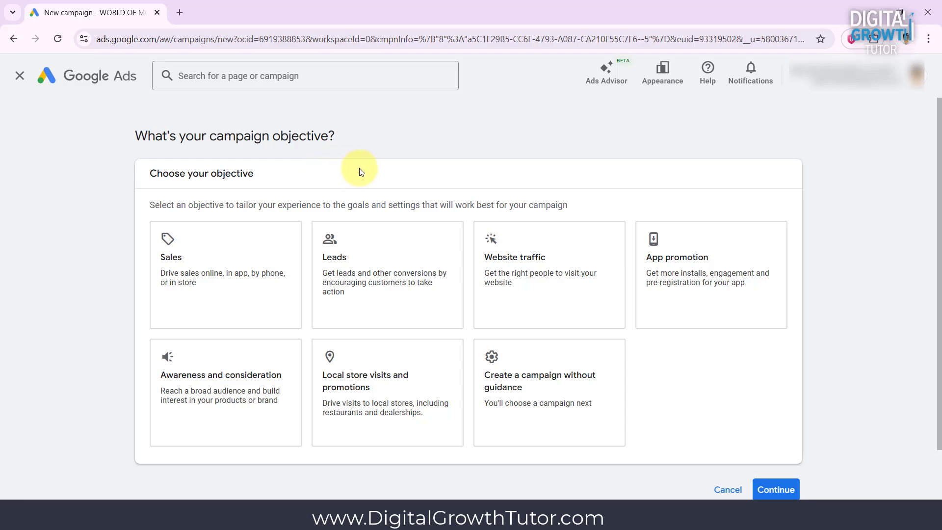
click(228, 277)
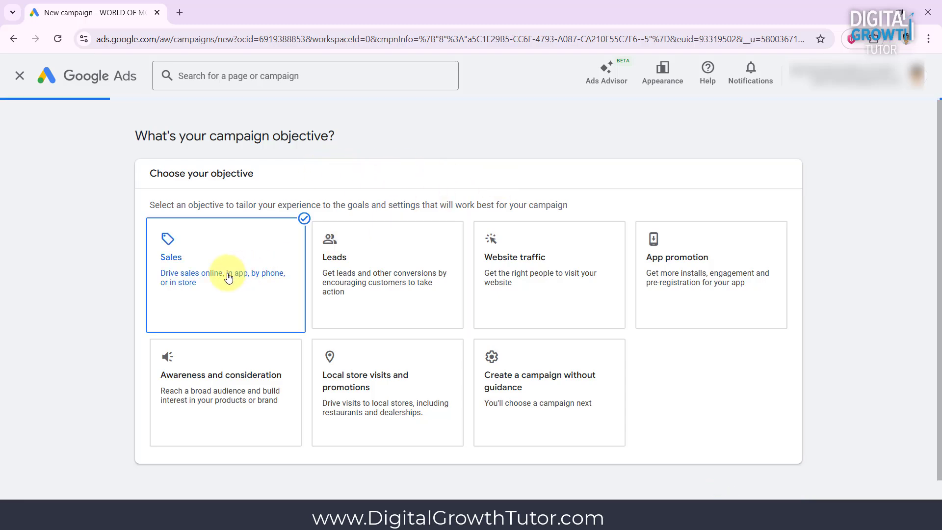
scroll(228, 275, down, 5)
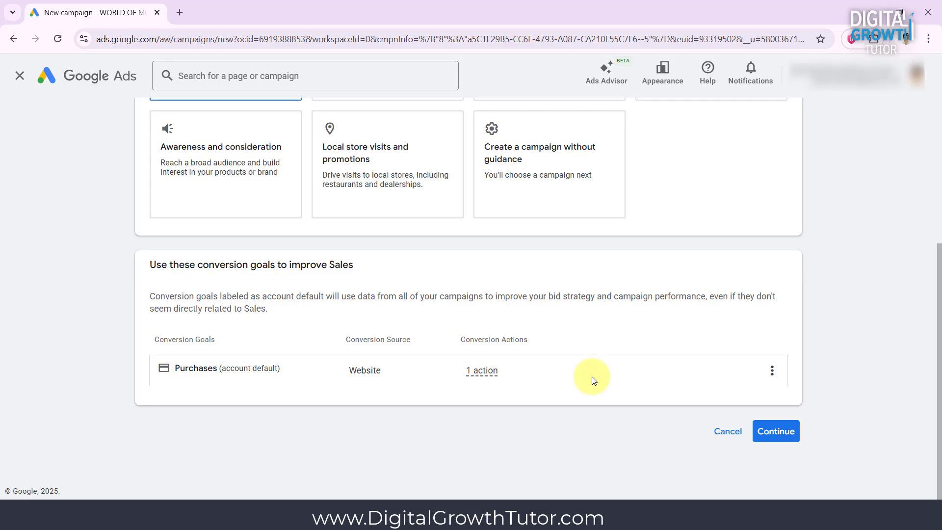
click(774, 431)
Step: Choose Performance Max as the campaign type and continue to the bidding setup, keeping the Merchant Center products and suggested campaign name
scroll(763, 399, down, 4)
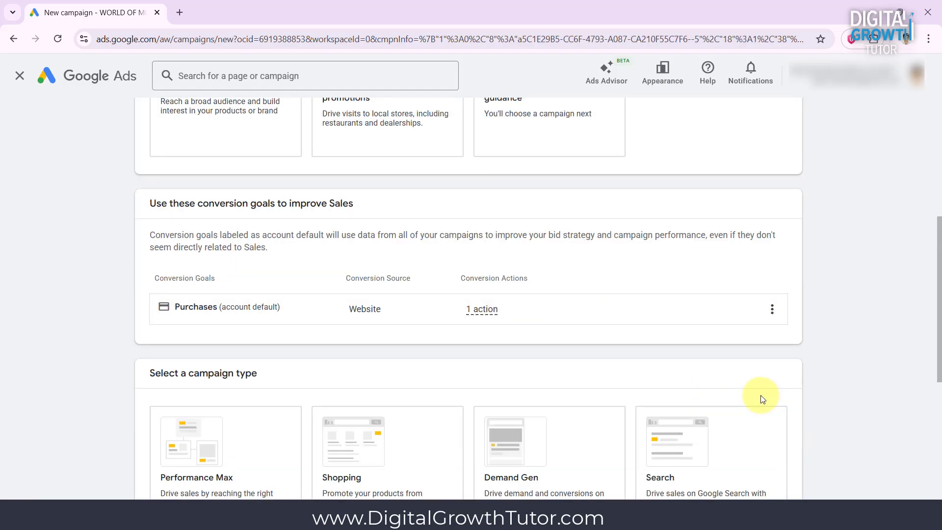
scroll(252, 406, down, 1)
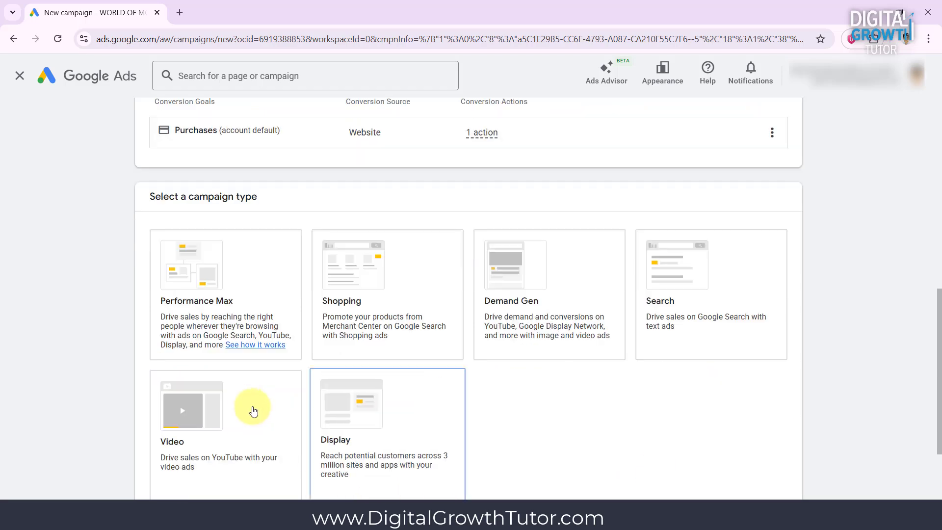
click(241, 296)
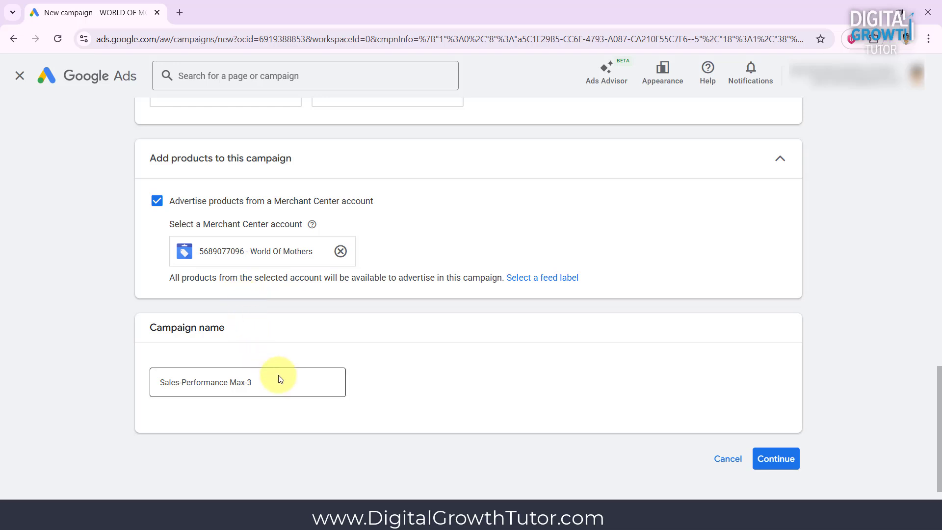
click(289, 382)
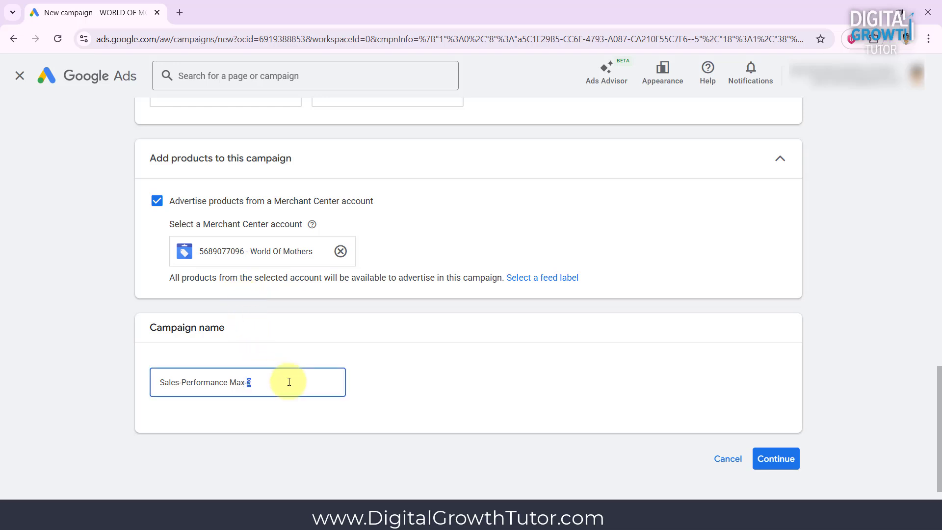
click(392, 384)
click(771, 461)
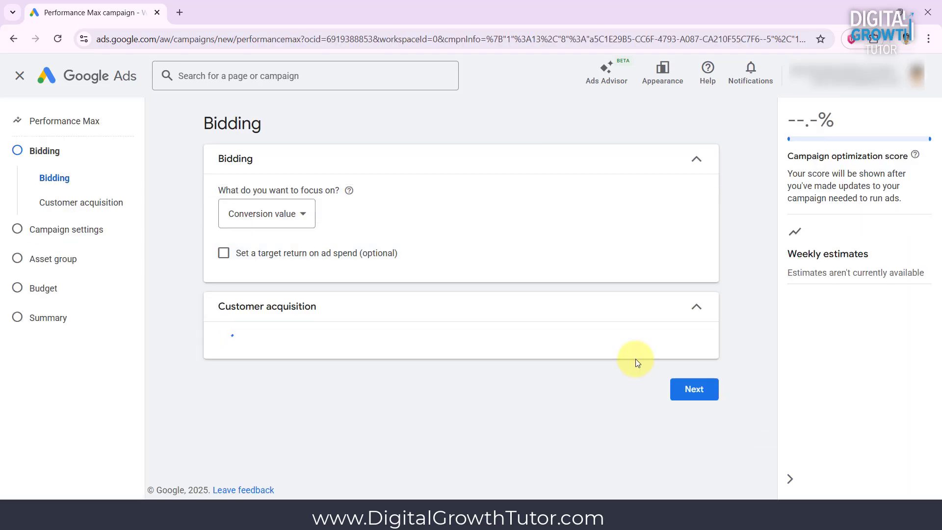
Step: Set the bidding focus to Conversions without a target cost per action and proceed to the campaign settings
click(301, 221)
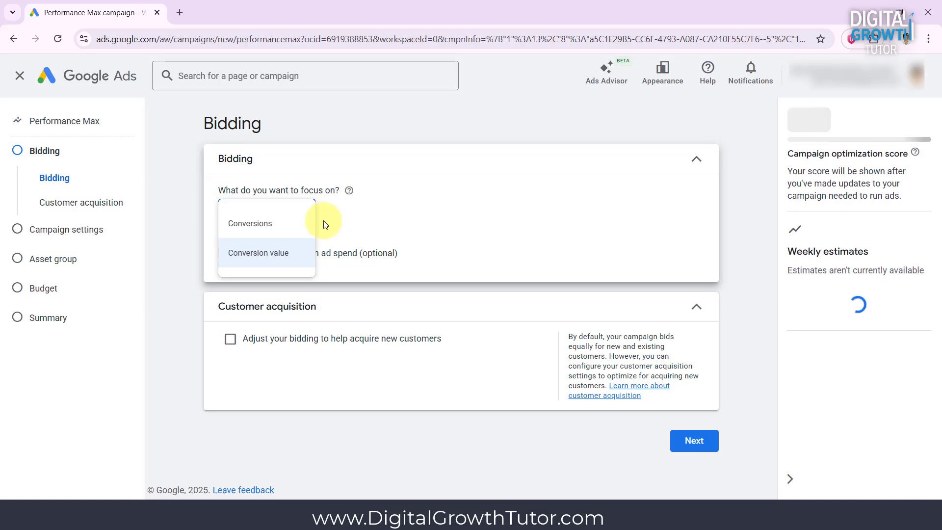
click(275, 224)
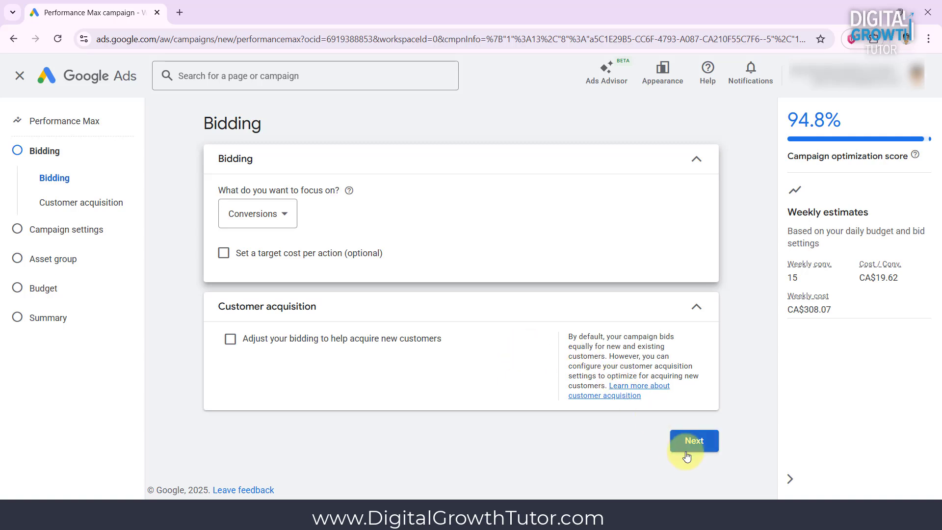
click(700, 445)
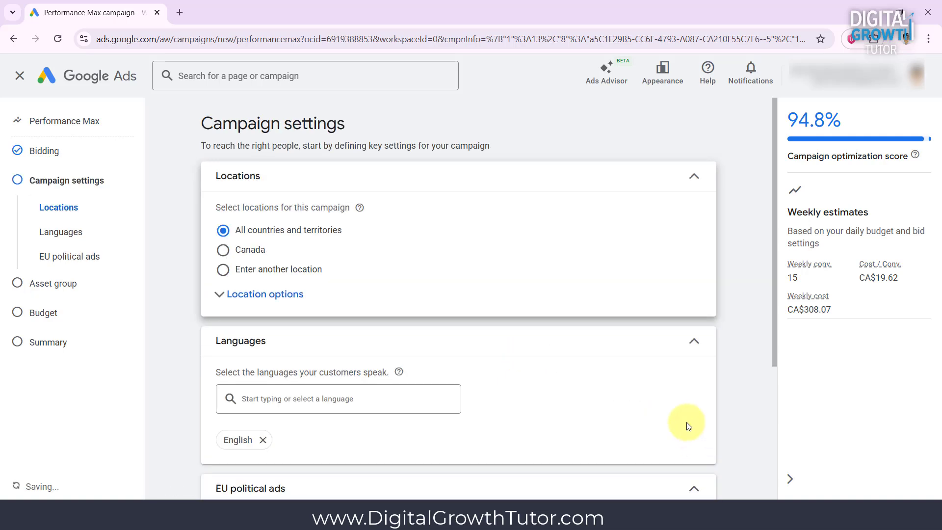
click(223, 253)
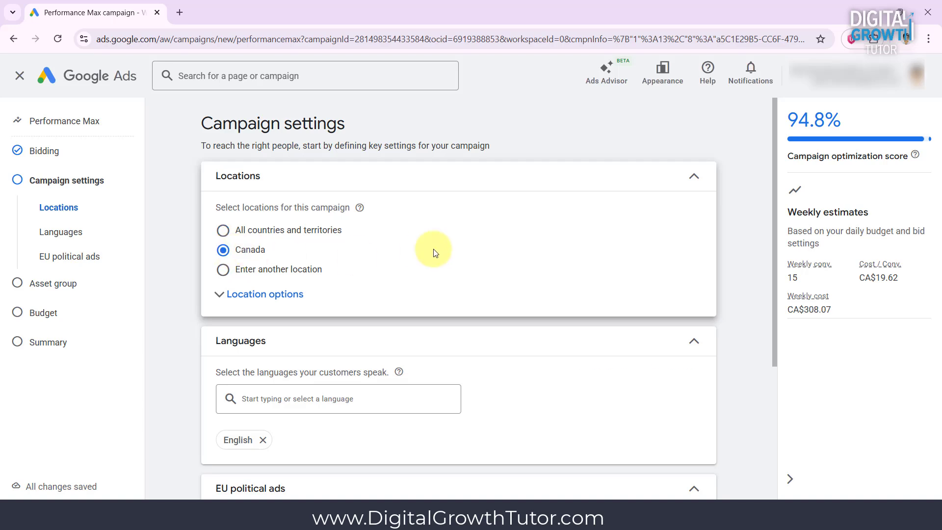
click(223, 269)
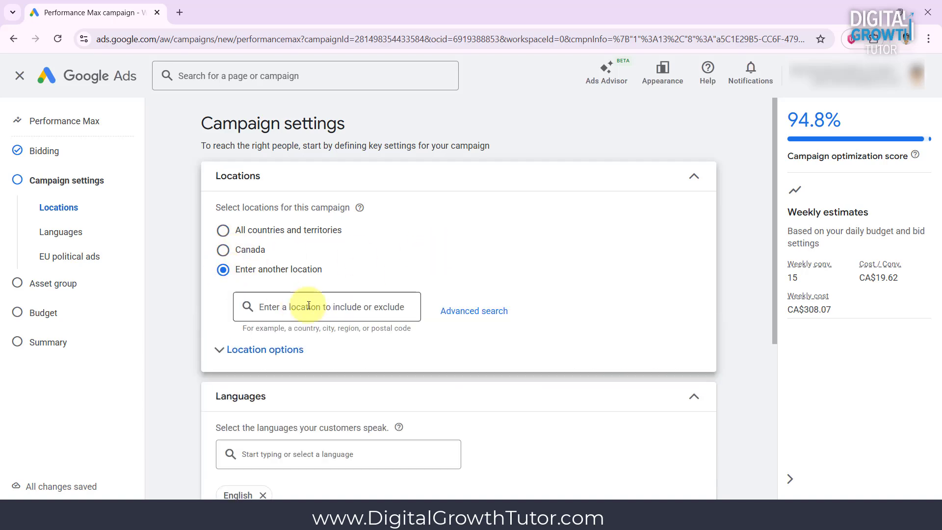
click(461, 312)
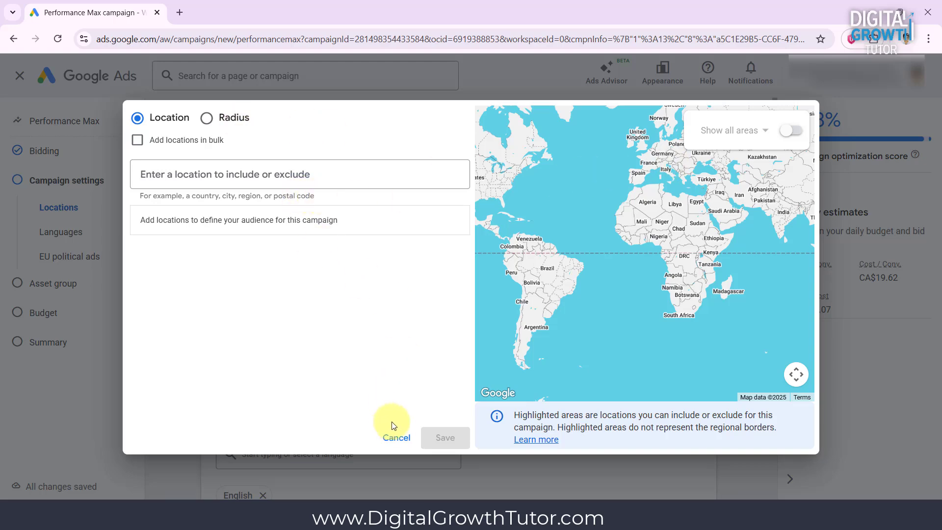
click(396, 437)
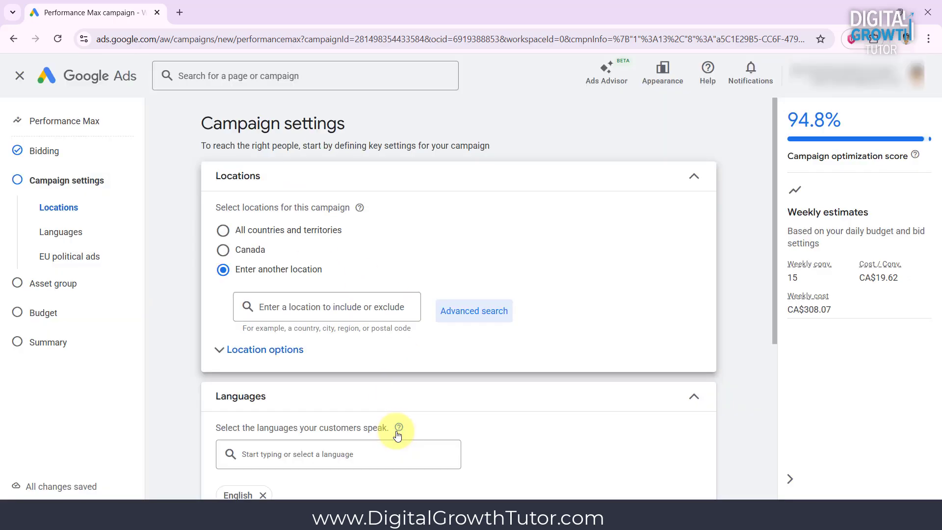
Step: Target Canada with the option "Presence: People in or regularly in your included locations" and proceed to the asset group
click(238, 250)
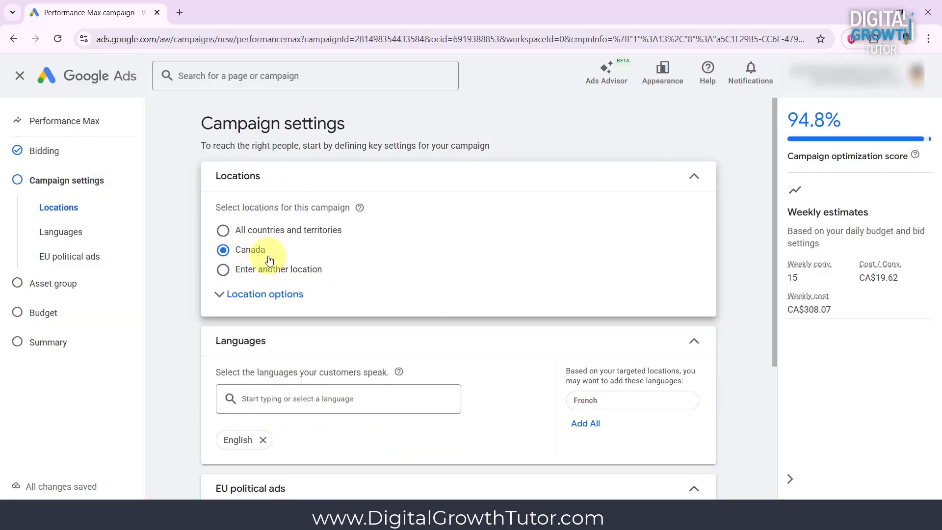
click(233, 303)
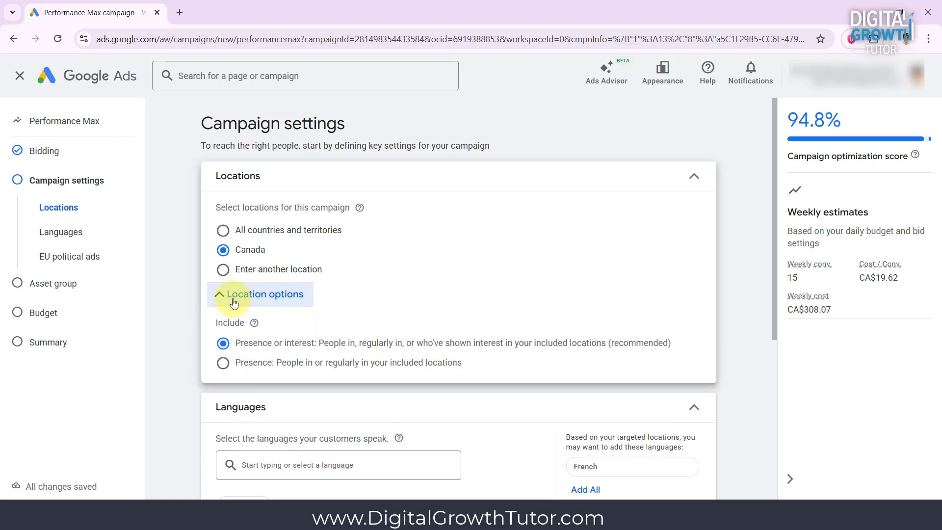
click(223, 363)
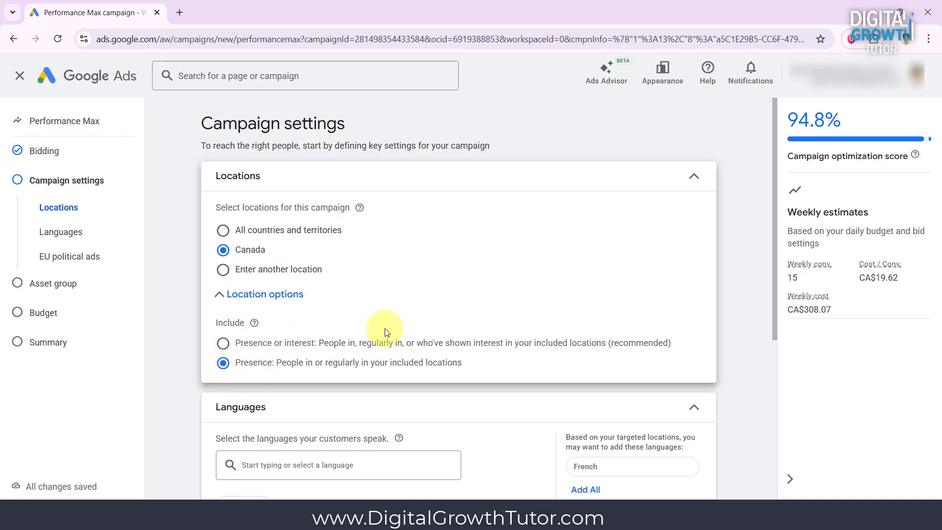
scroll(500, 323, down, 3)
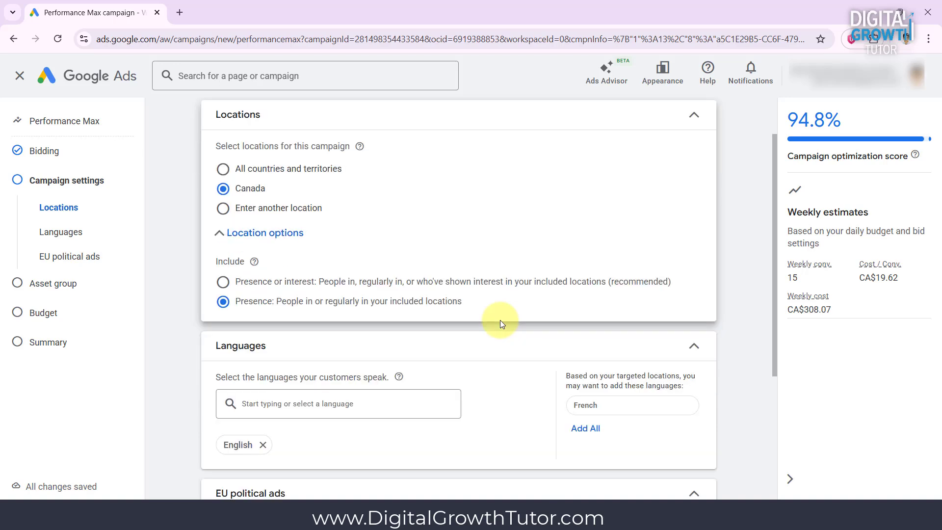
scroll(501, 324, down, 3)
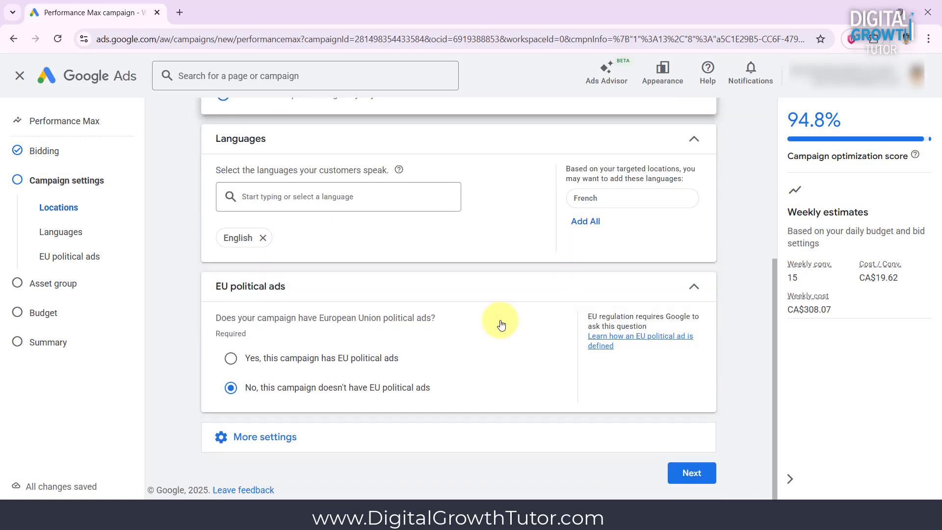
click(689, 472)
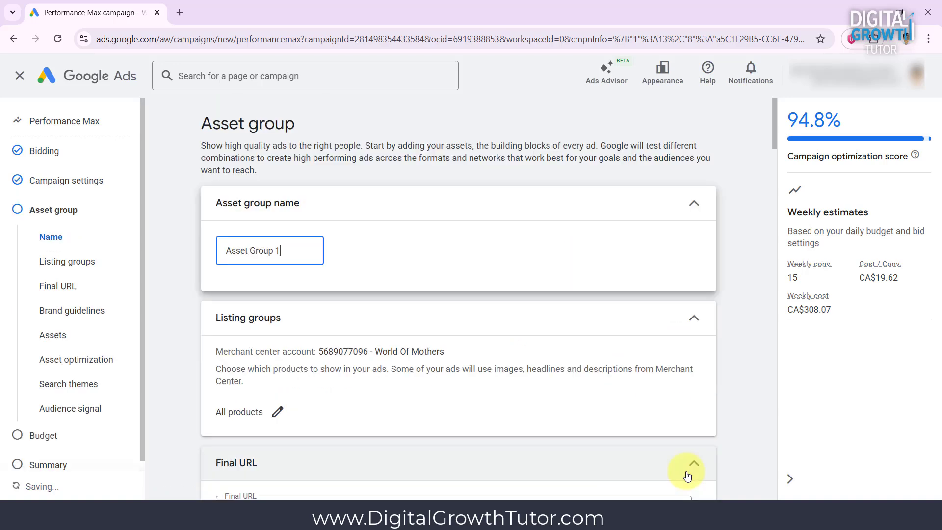
Step: Restrict the asset group's listing groups to a selection of products in the Baby & Toddler category and save
click(277, 412)
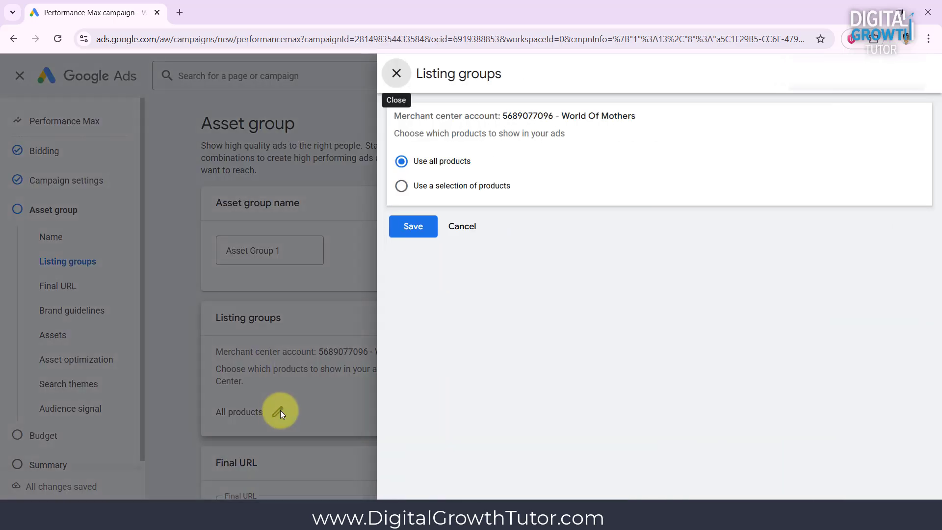
click(401, 187)
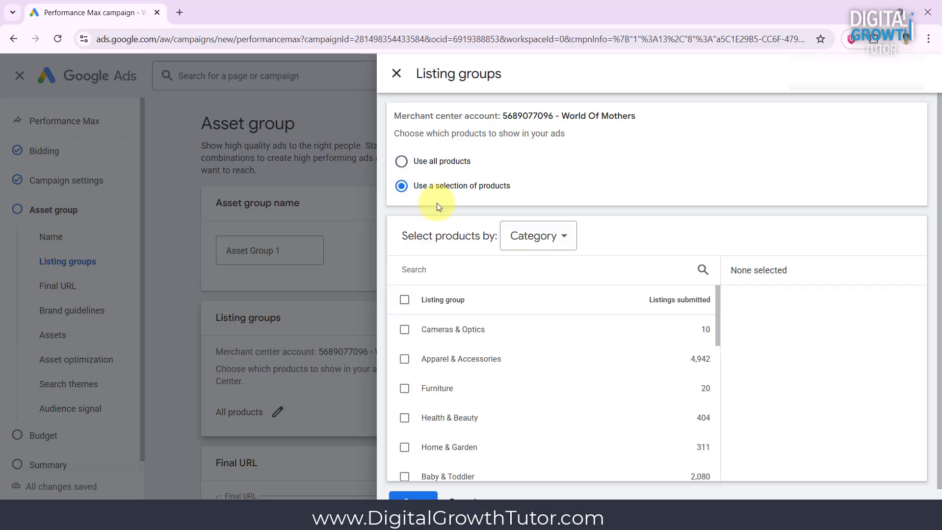
scroll(467, 368, down, 1)
click(404, 415)
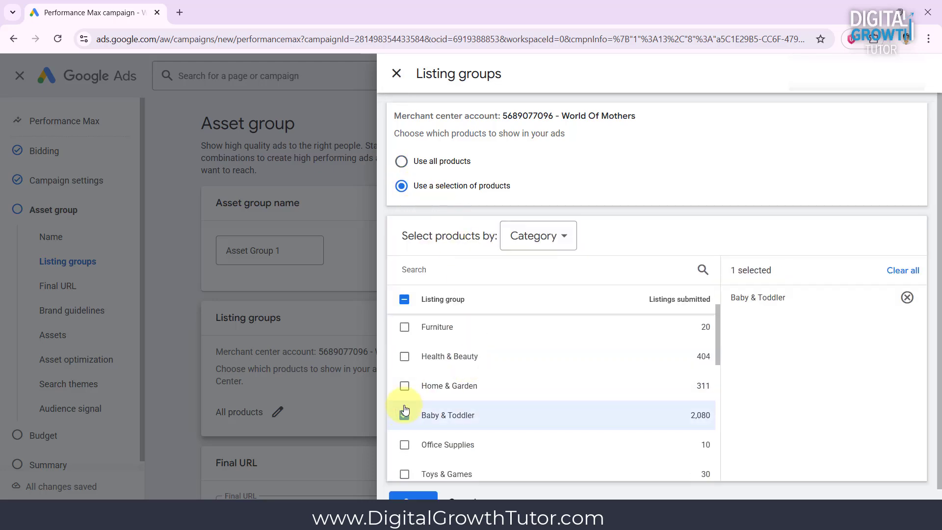
scroll(479, 414, down, 2)
scroll(462, 399, up, 2)
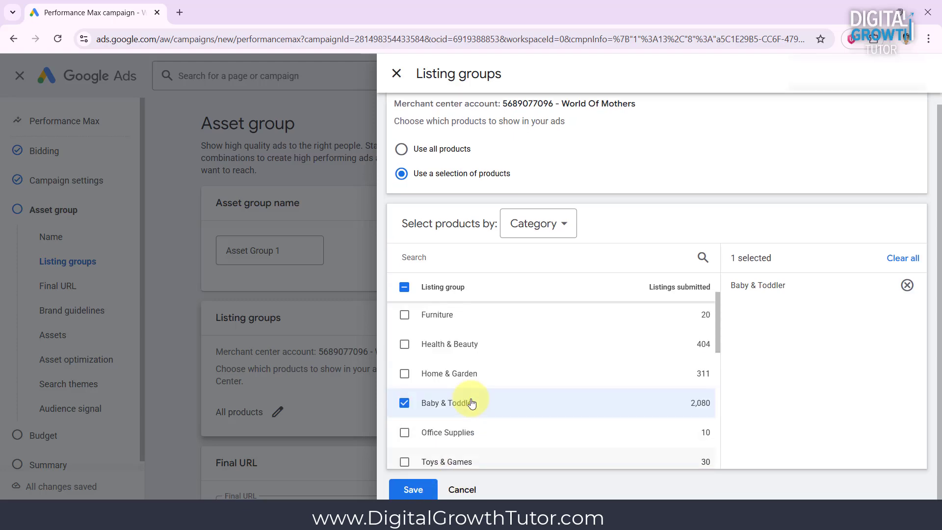
click(412, 491)
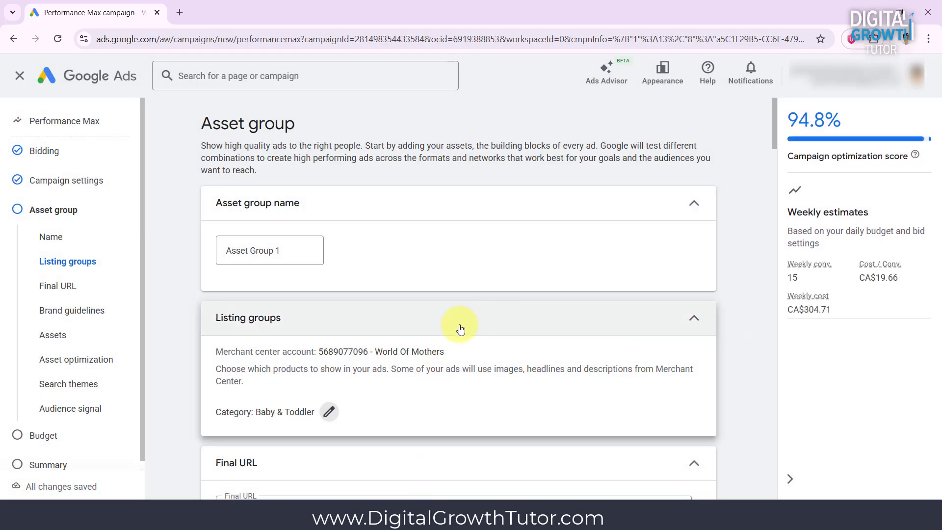
Step: Review the asset group's final URL and the business name and logos in the brand guidelines, down to the headline assets
scroll(368, 267, down, 5)
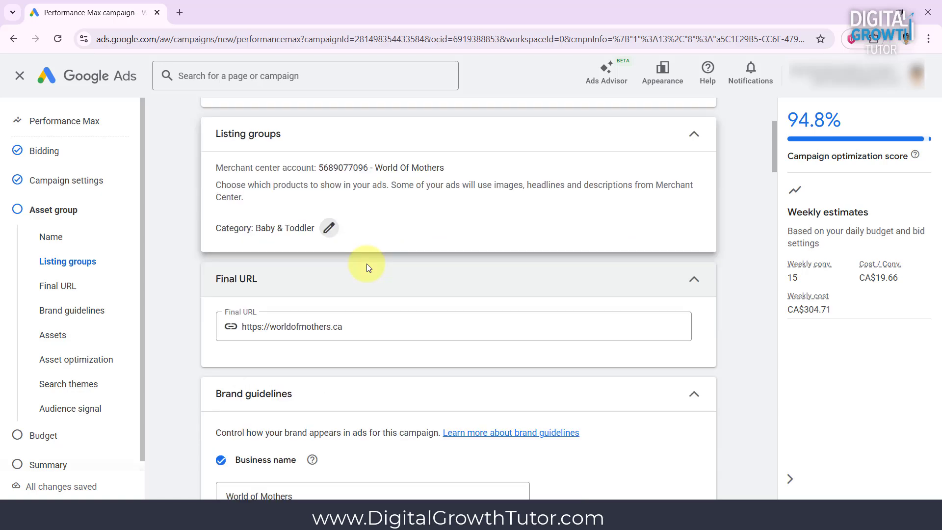
scroll(368, 268, down, 3)
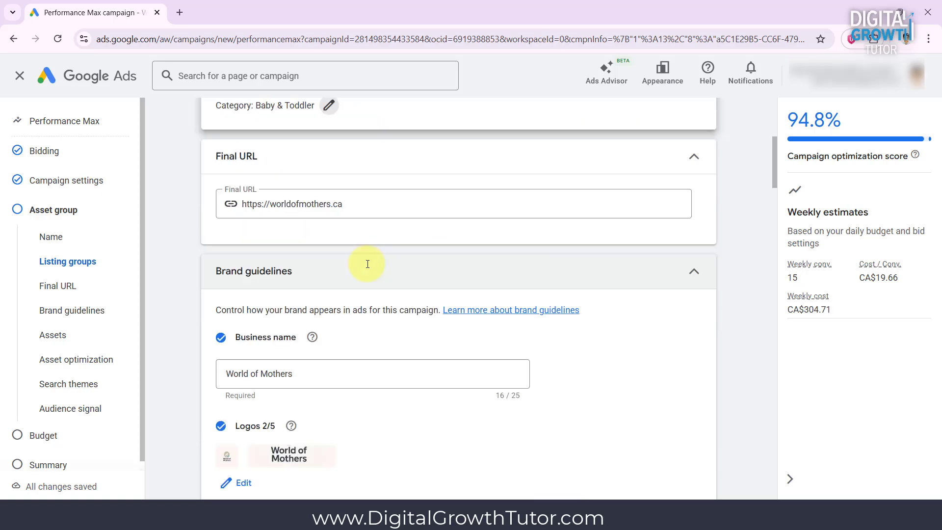
scroll(368, 267, down, 3)
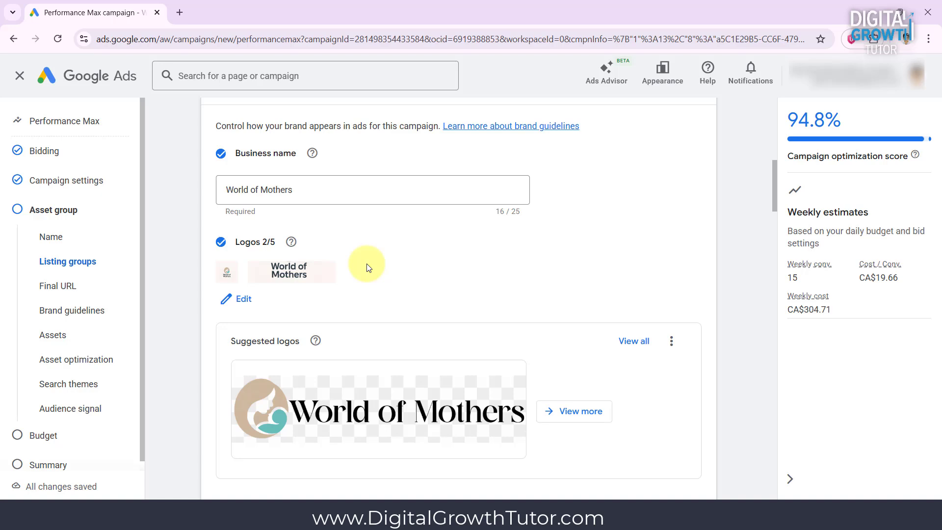
scroll(393, 300, down, 3)
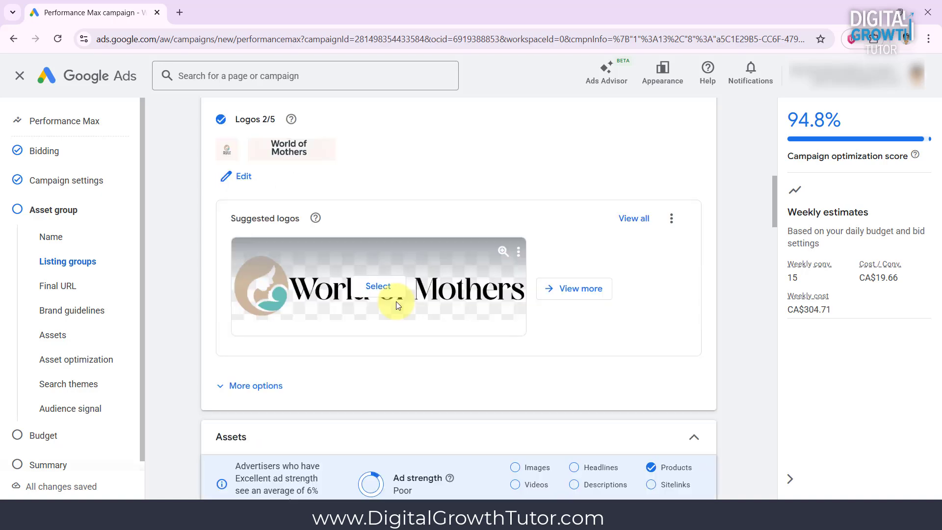
scroll(396, 301, down, 3)
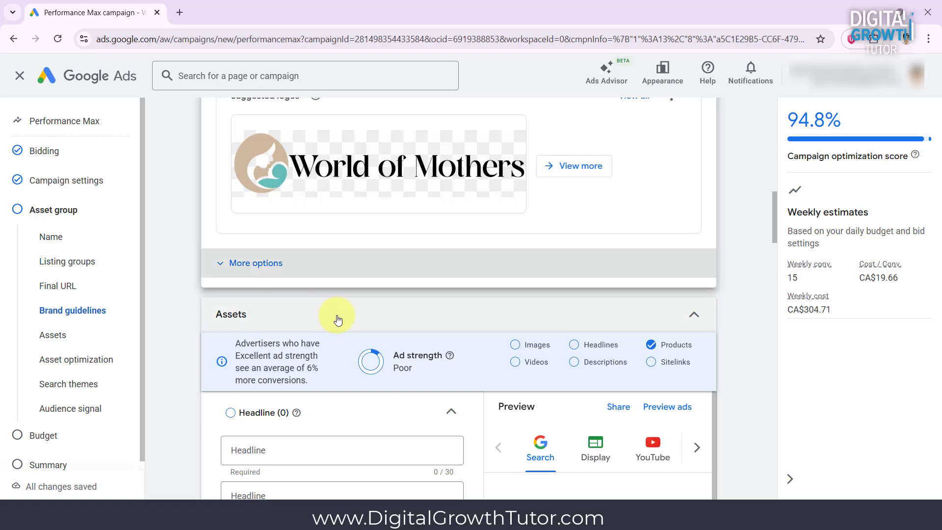
scroll(340, 301, down, 3)
scroll(337, 319, down, 1)
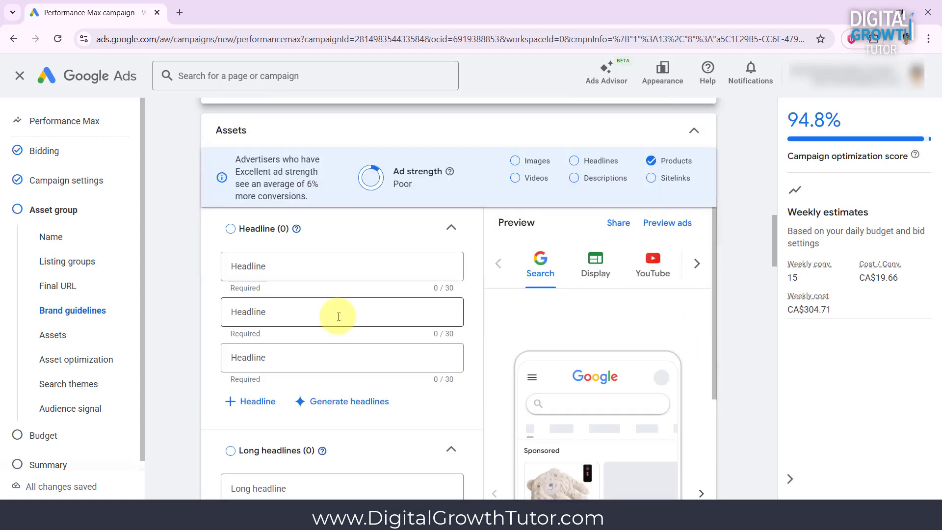
scroll(352, 283, down, 1)
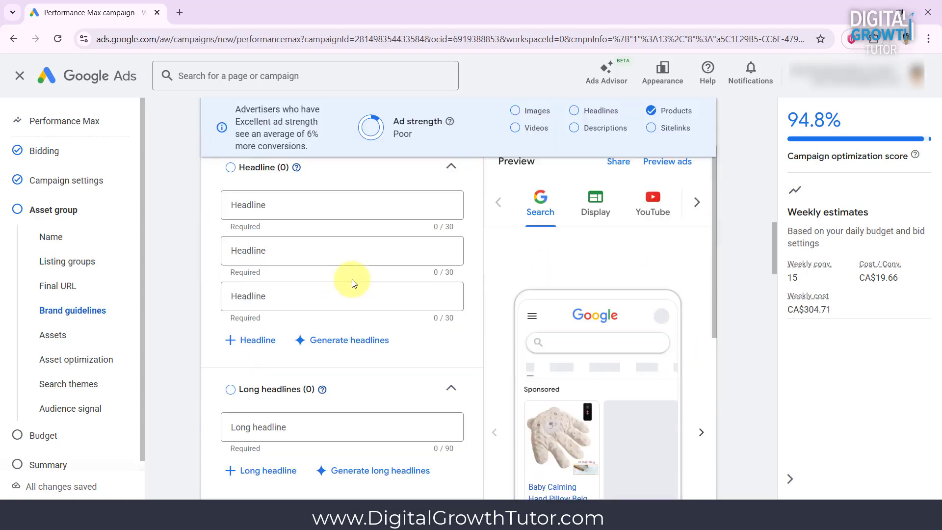
Step: Generate headlines and select Baby Products, Baby Shower Gifts, World Of Mothers, Shop Our Products Online and Gift for Moms & Little Ones
click(338, 341)
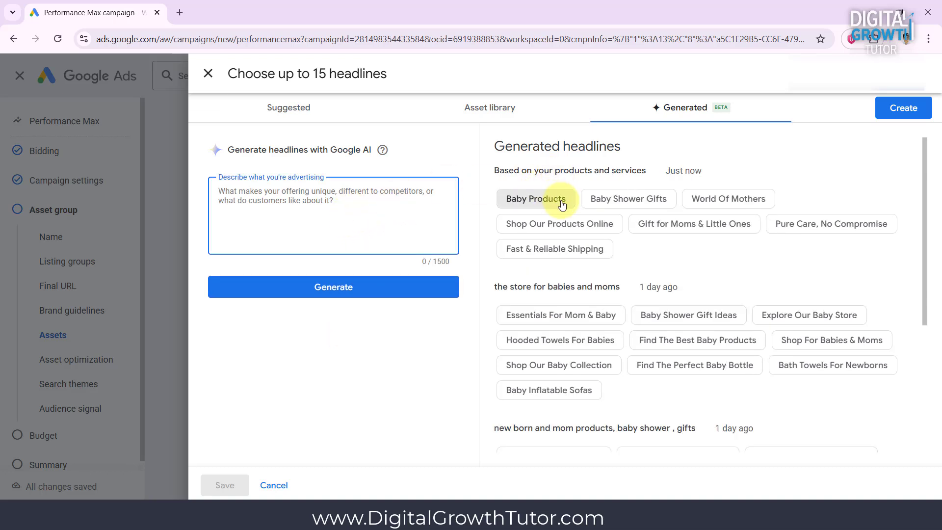
click(555, 199)
click(628, 208)
click(752, 198)
click(559, 224)
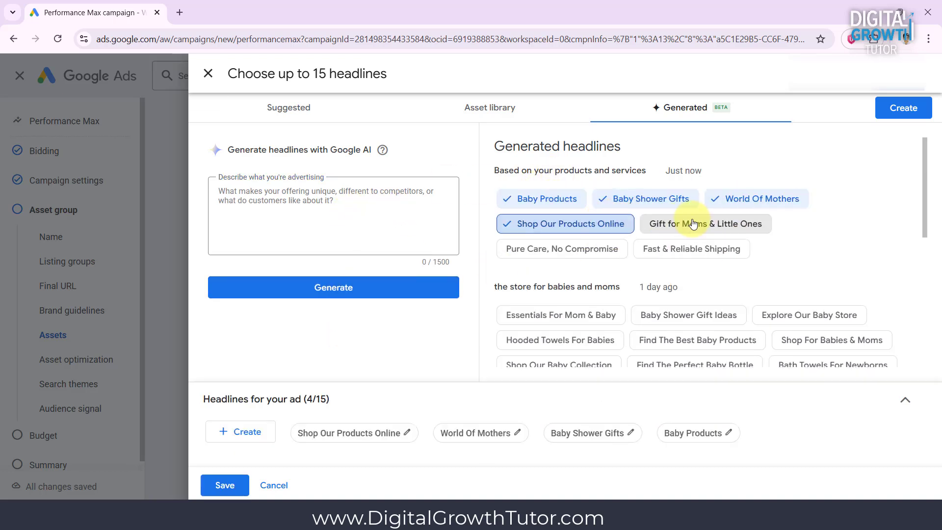
click(686, 224)
Step: Add all ten generated headlines from the set "the store for babies and moms" and save the headline selection
click(560, 315)
click(684, 310)
scroll(805, 265, down, 1)
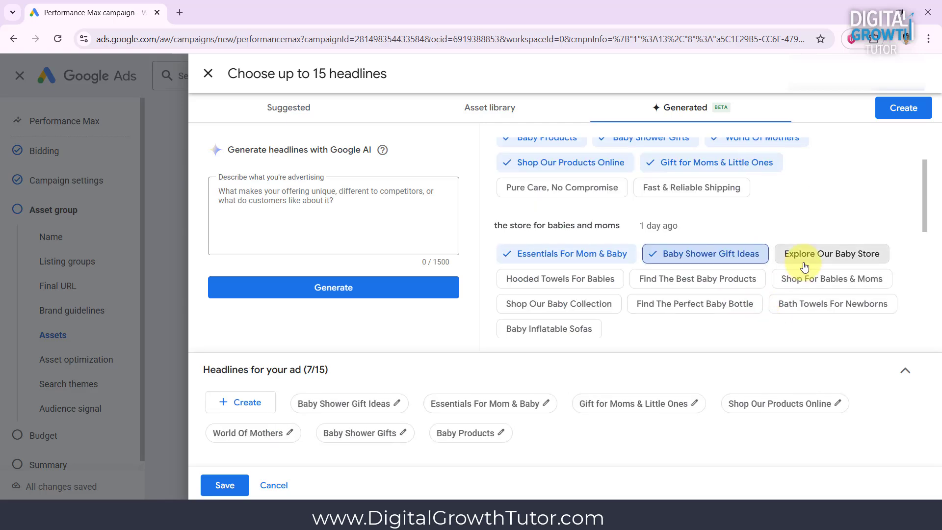
click(668, 286)
click(677, 310)
click(677, 306)
click(556, 304)
click(831, 253)
scroll(760, 265, down, 1)
click(713, 293)
click(564, 293)
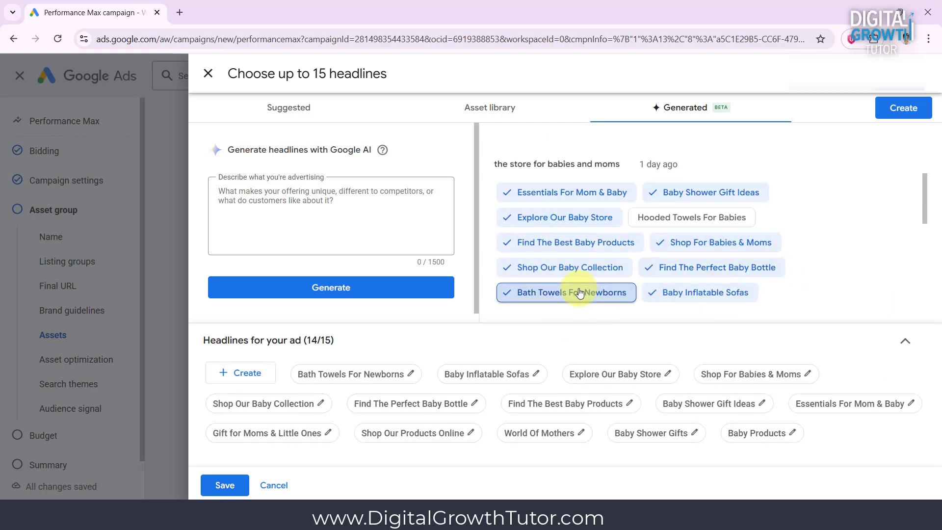
click(692, 220)
click(225, 485)
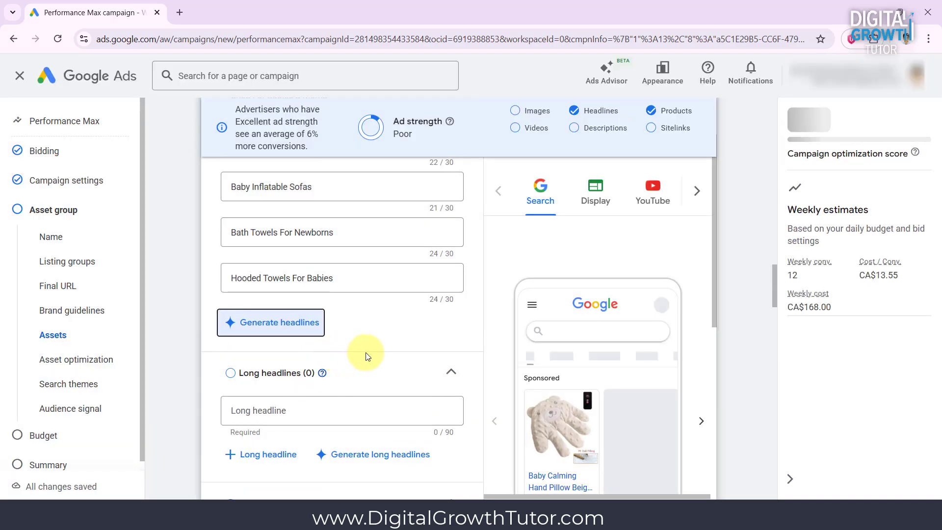
Step: Generate long headlines, select the first five, from "Get The Best For Mom & Baby" to "Discover The Best For Mom & Baby", and save
scroll(366, 352, down, 1)
scroll(367, 353, down, 1)
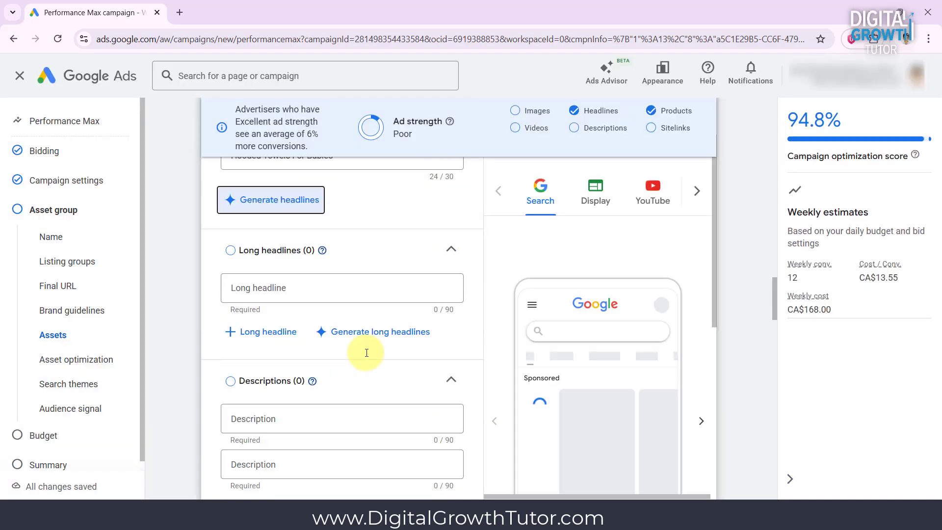
click(388, 340)
click(577, 218)
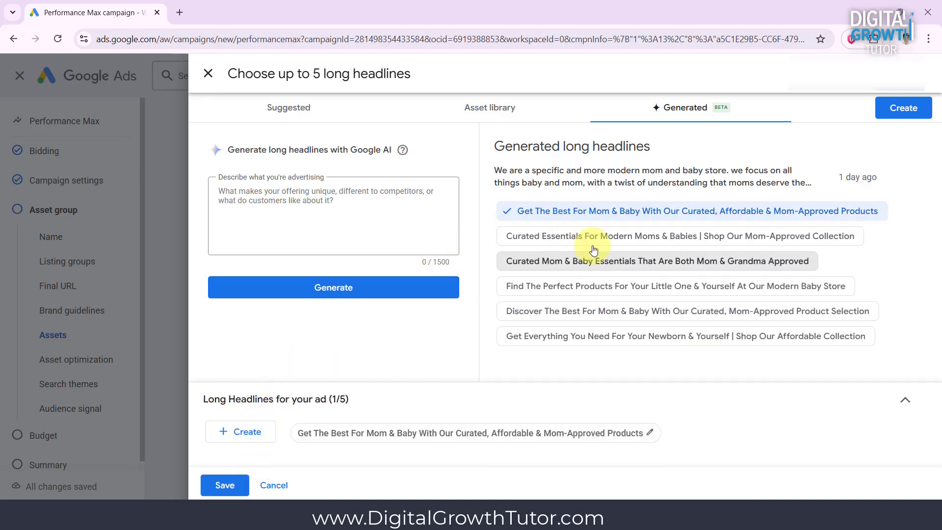
click(591, 238)
click(584, 261)
click(584, 286)
click(587, 265)
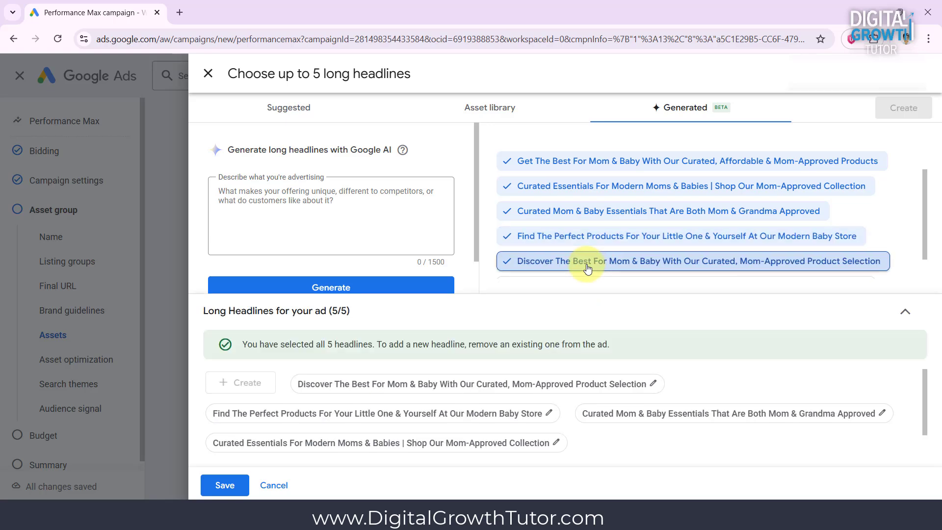
click(225, 485)
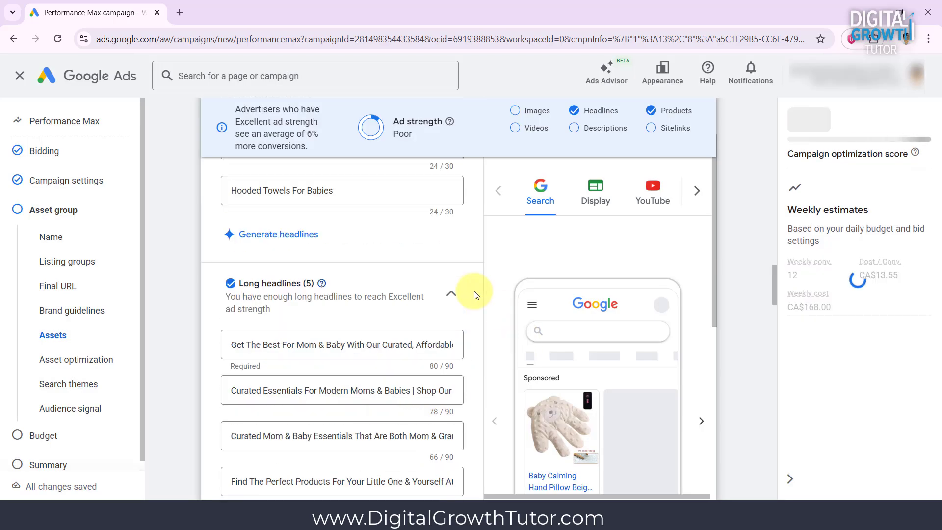
Step: Generate descriptions, select the five beginning with Discover essentials, Nourish yourself, From newborn essentials, Pamper yourself and Explore our collection, and save them
scroll(474, 294, down, 9)
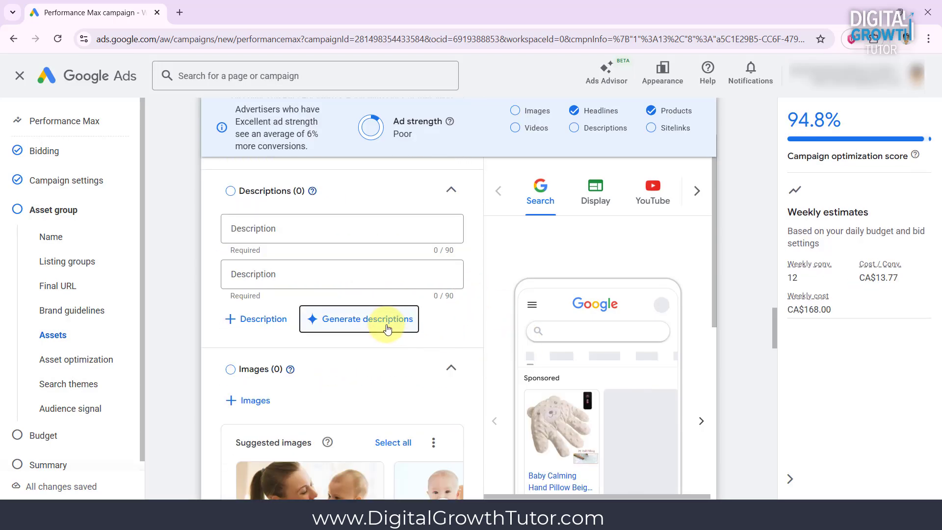
click(388, 327)
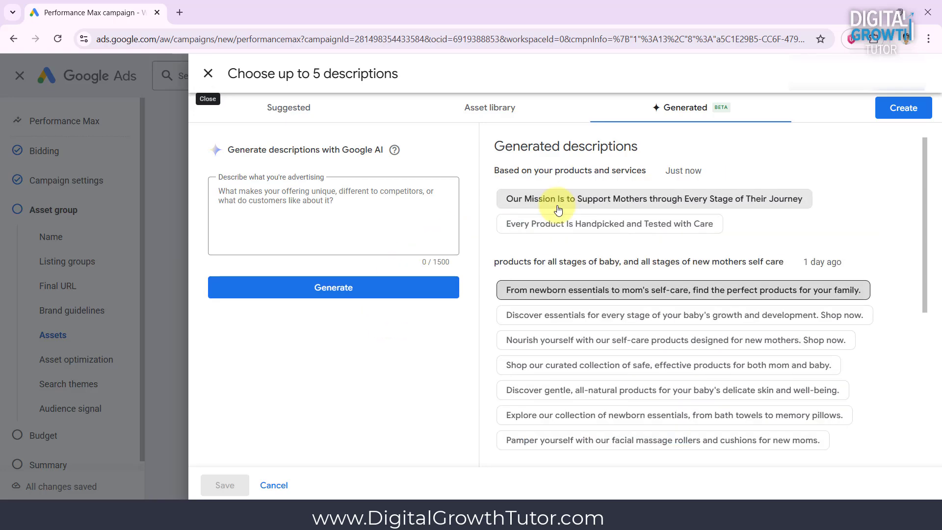
click(568, 314)
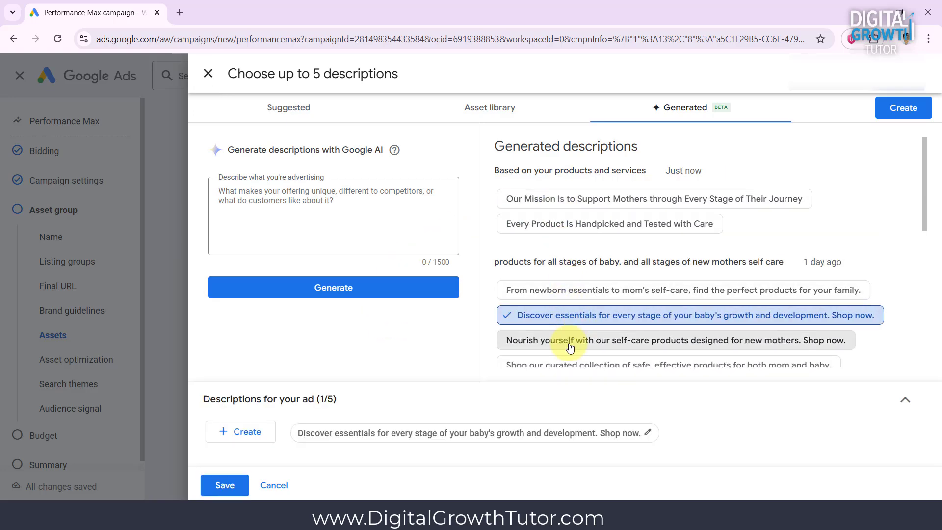
click(564, 341)
click(564, 295)
scroll(561, 285, down, 3)
click(554, 255)
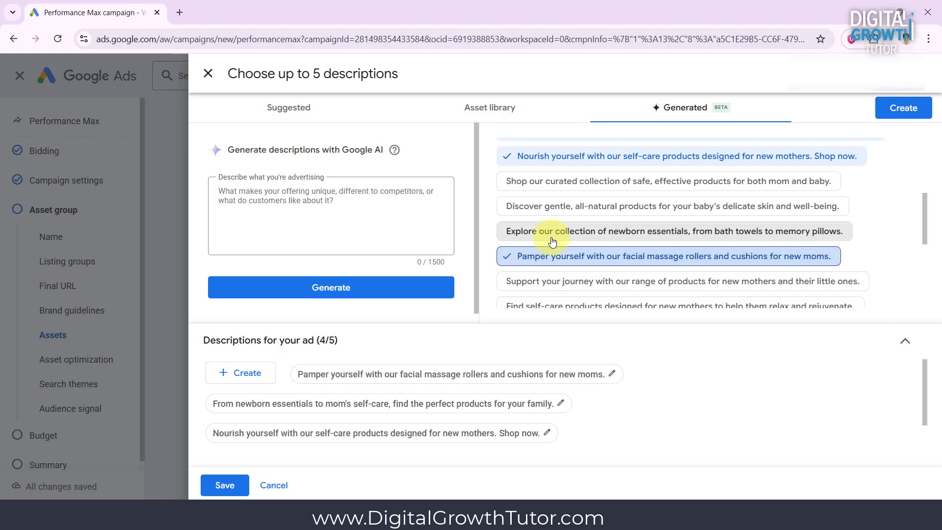
click(553, 235)
click(225, 484)
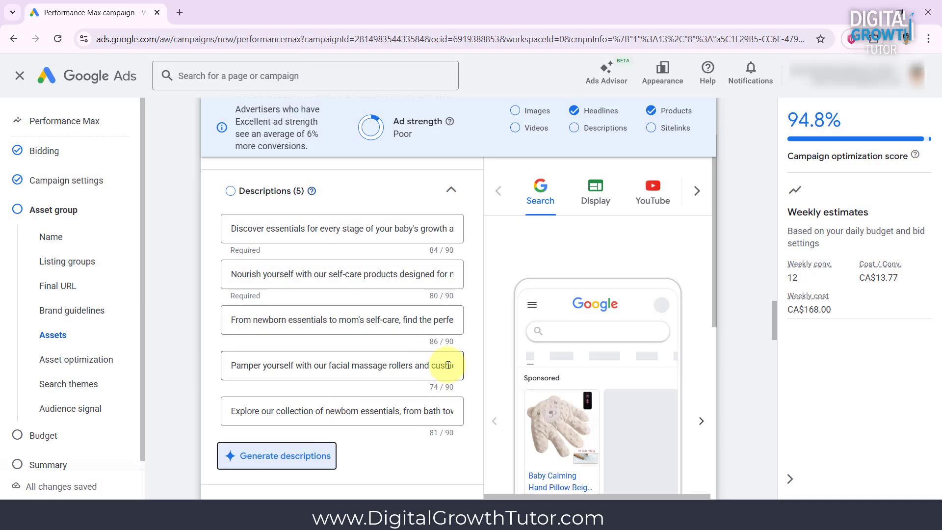
Step: Start adding images to the asset group and select all six suggested recent assets, including both mother-and-baby stock photos
scroll(442, 367, down, 6)
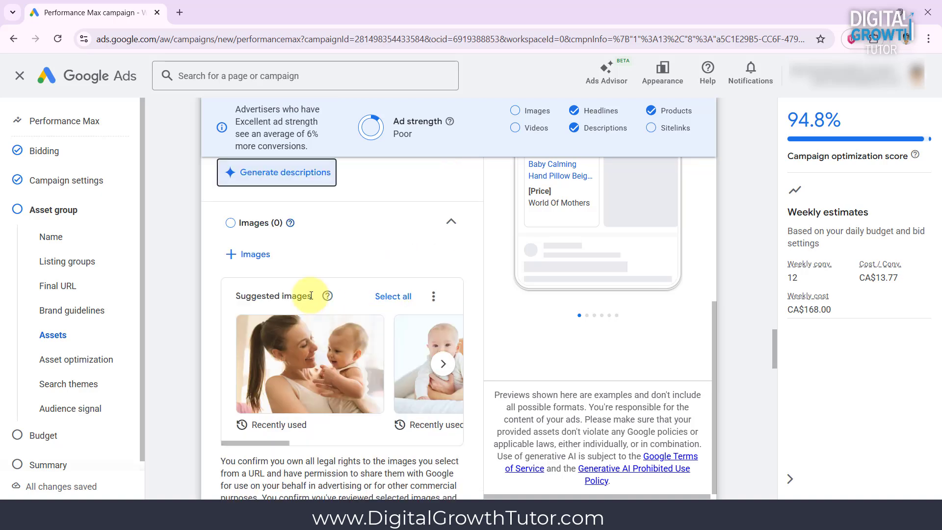
click(250, 252)
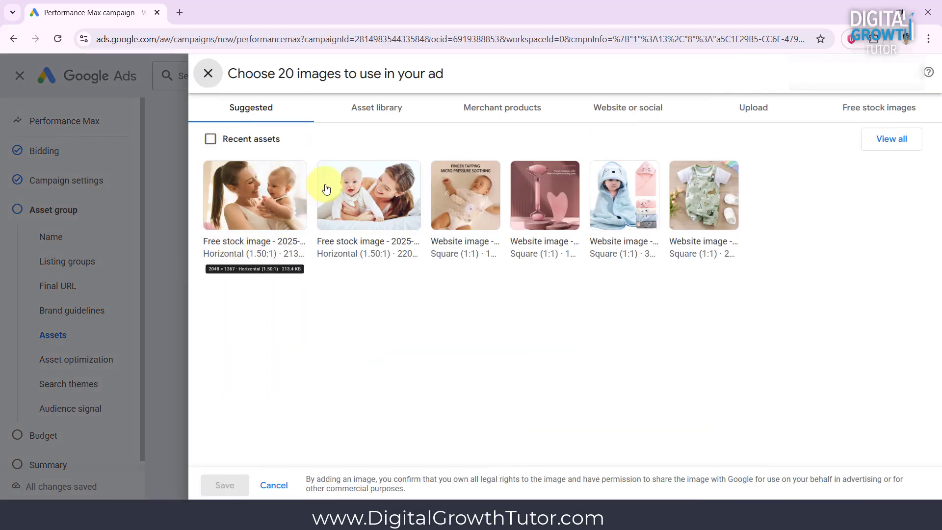
click(616, 116)
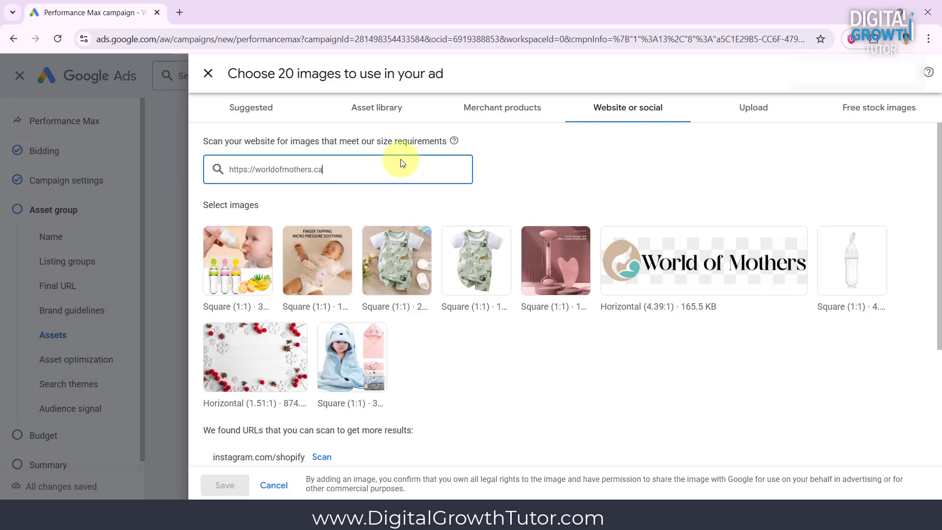
click(250, 106)
click(253, 196)
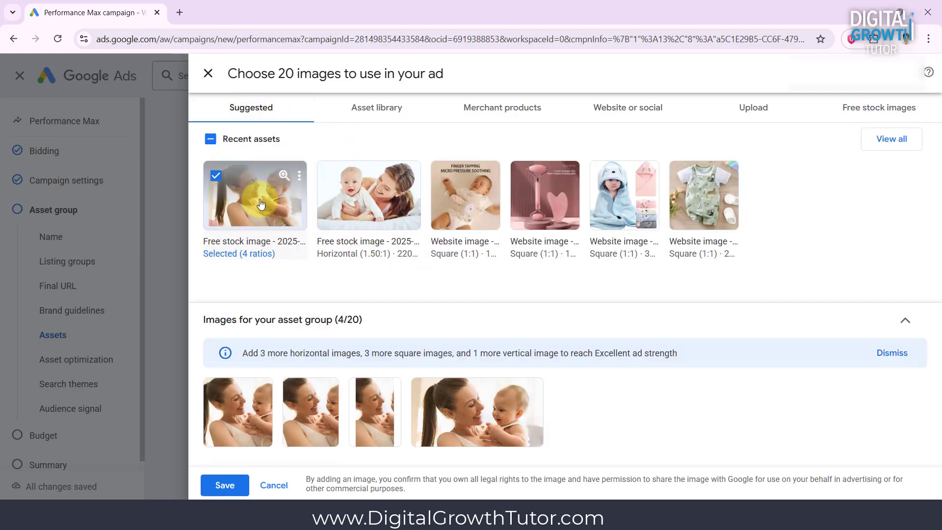
click(337, 197)
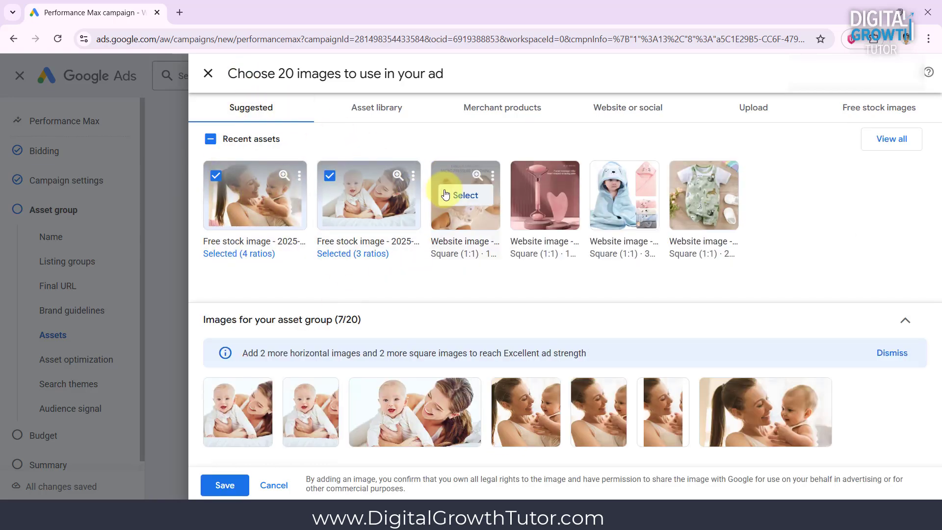
click(446, 194)
click(541, 194)
click(623, 195)
click(696, 196)
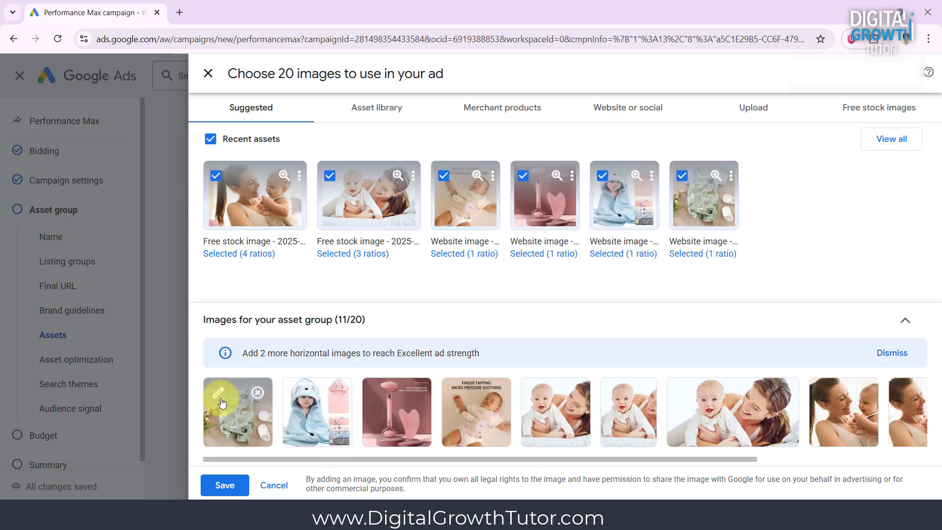
click(220, 396)
click(396, 130)
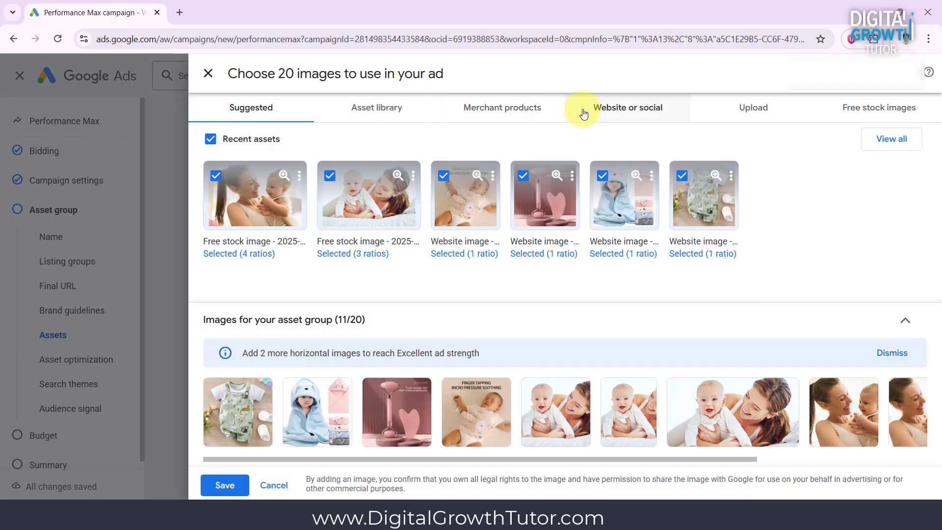
click(538, 166)
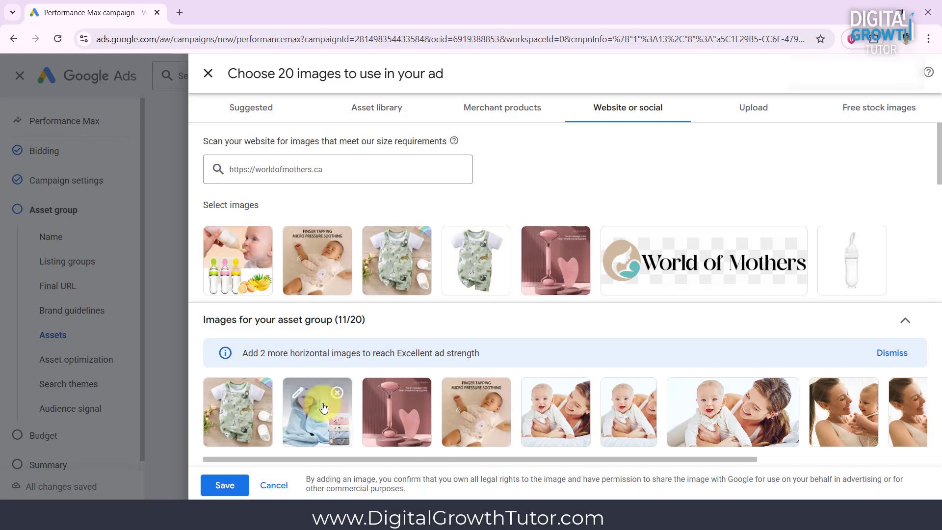
click(238, 258)
click(317, 257)
click(397, 258)
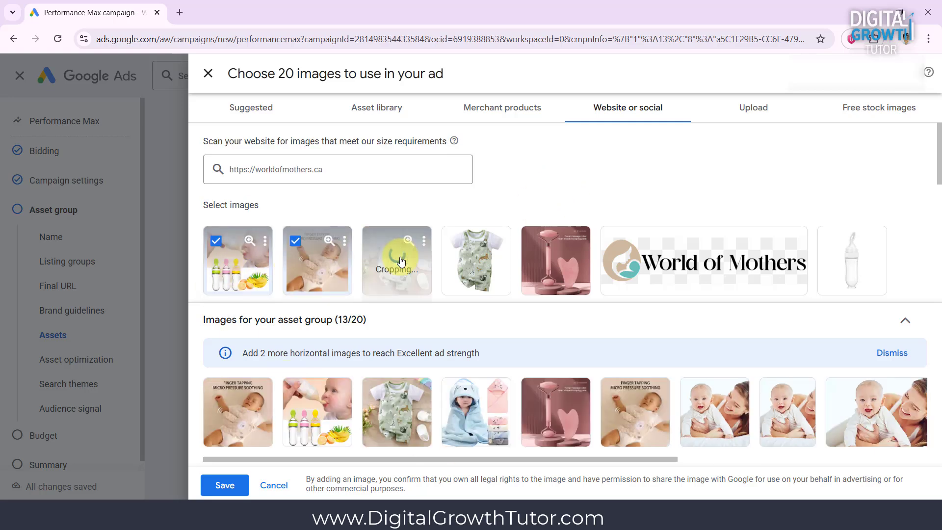
click(476, 260)
click(555, 260)
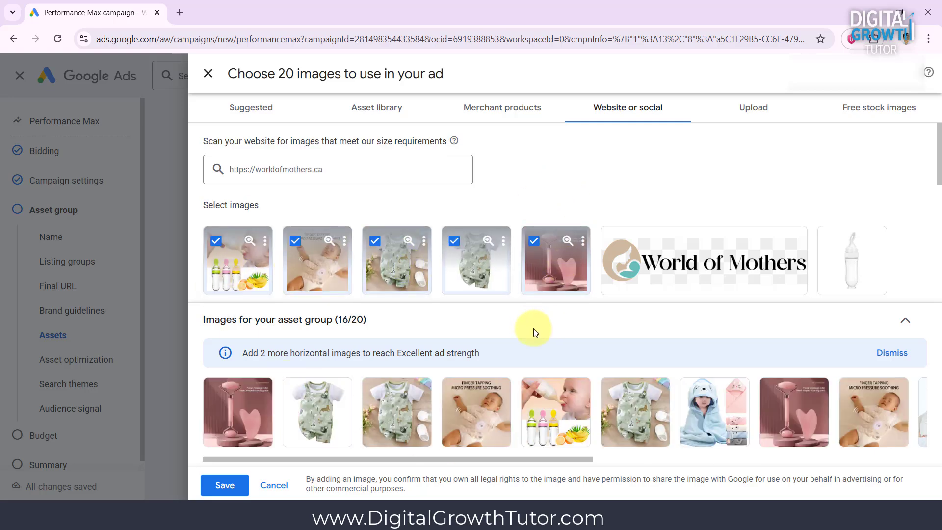
Step: Search the free stock images for "baby product" and save the asset group's image selection
click(751, 107)
click(866, 107)
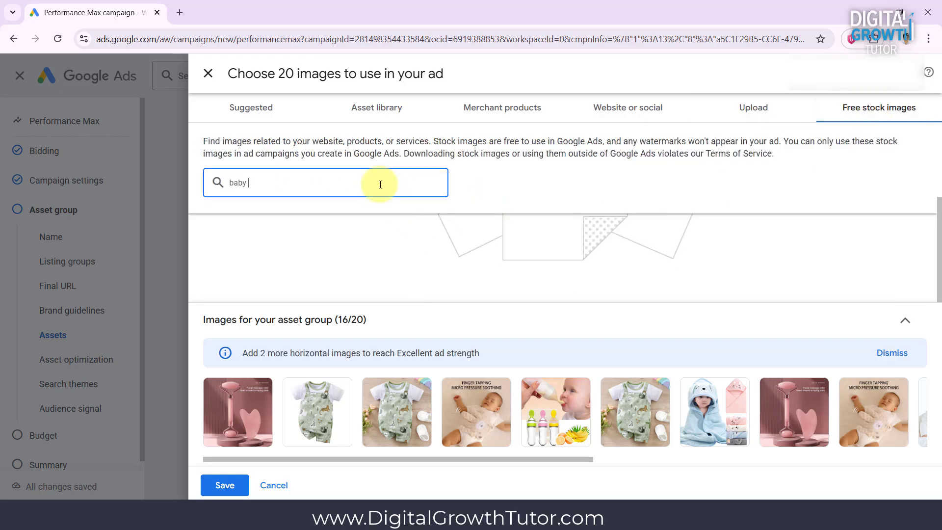
key(BackSpace)
key(Return)
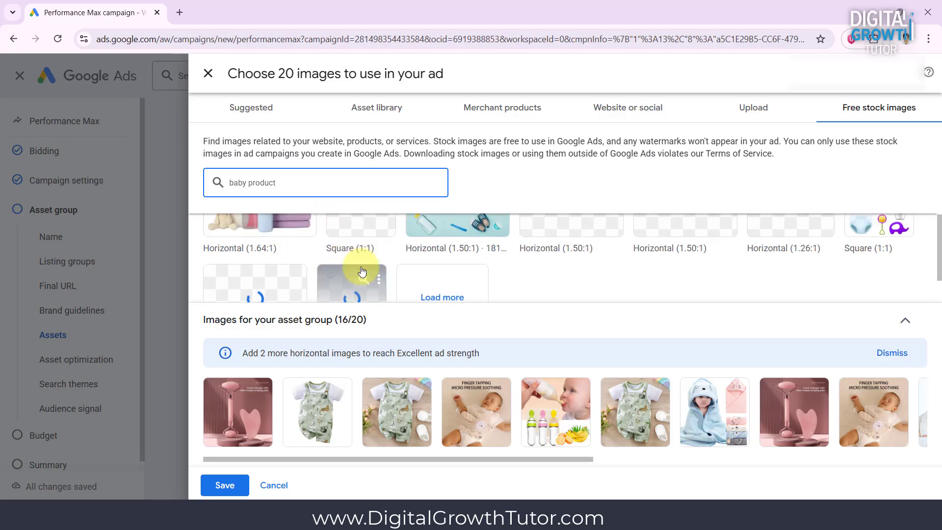
mouse_move(372, 278)
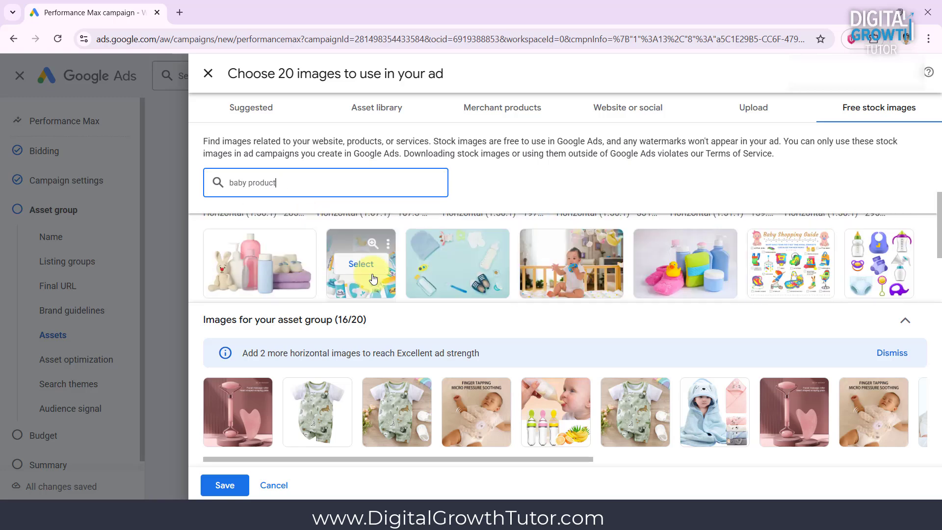
click(738, 109)
click(225, 485)
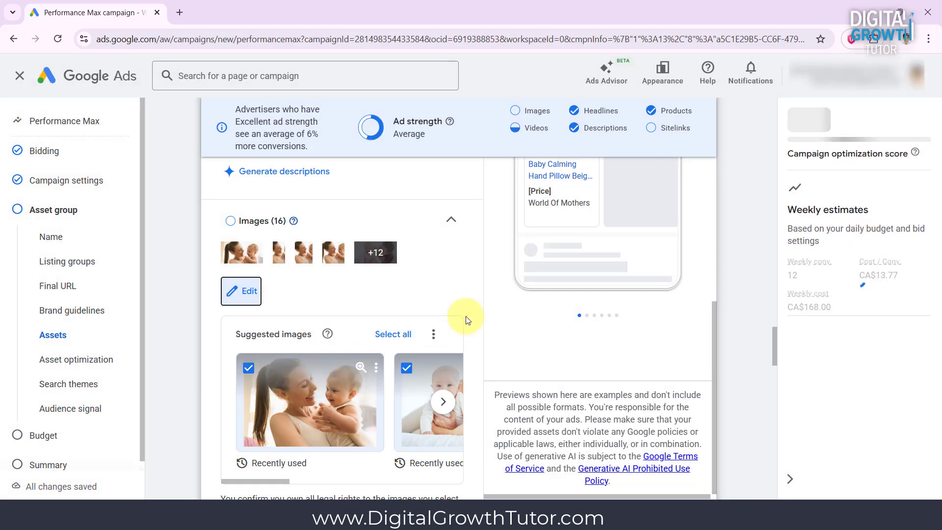
Step: Review the sources for adding YouTube videos to the asset group: suggestions, asset library, YouTube search and upload, and leave without adding any
scroll(411, 377, down, 4)
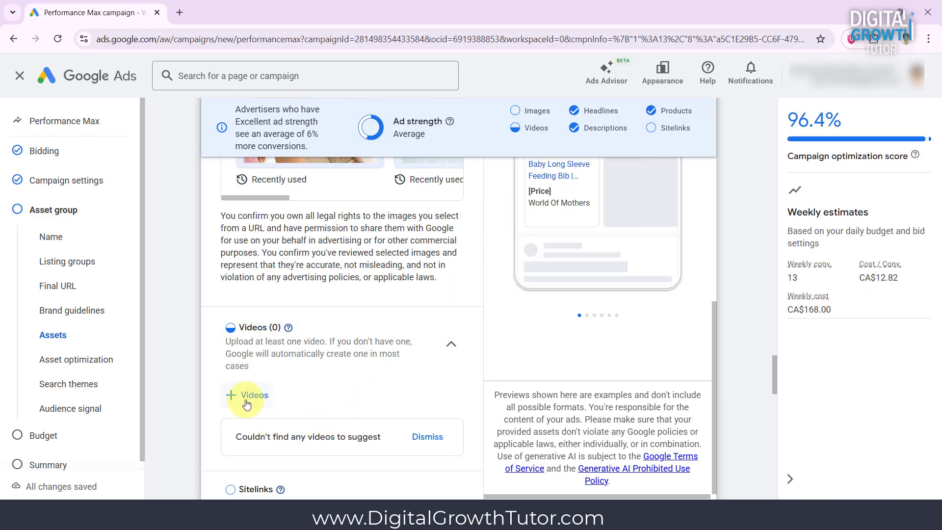
click(247, 397)
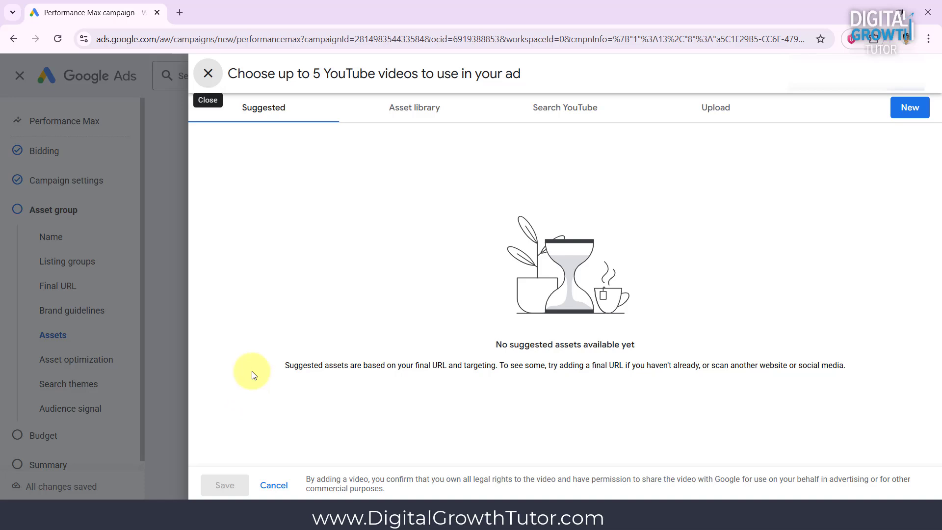
click(420, 118)
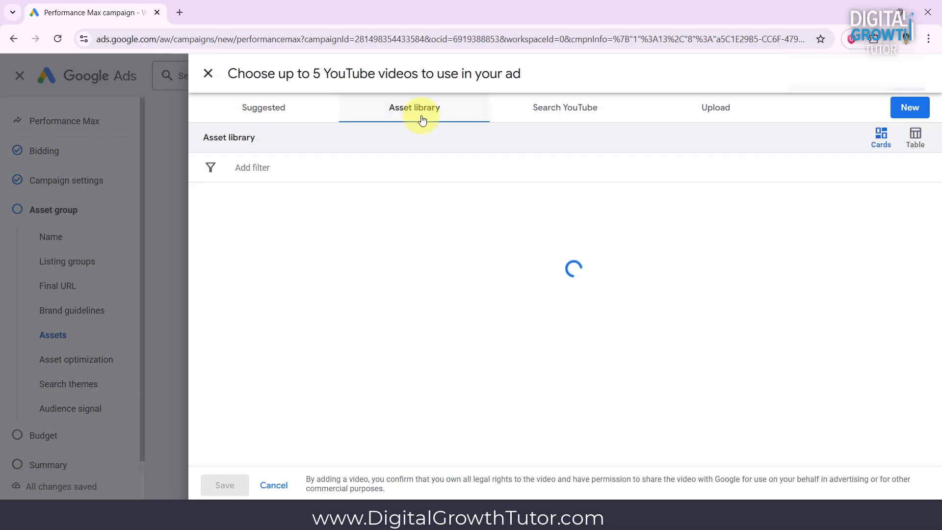
click(584, 105)
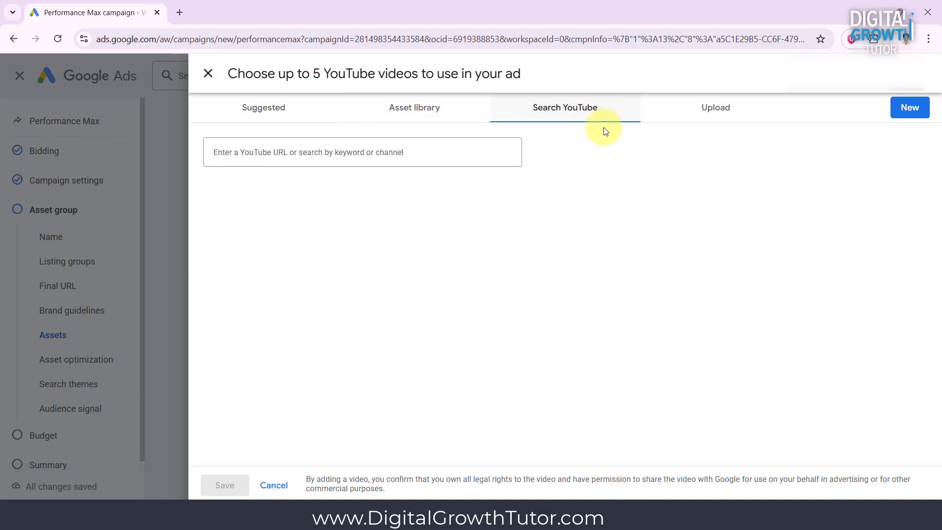
click(447, 156)
click(709, 106)
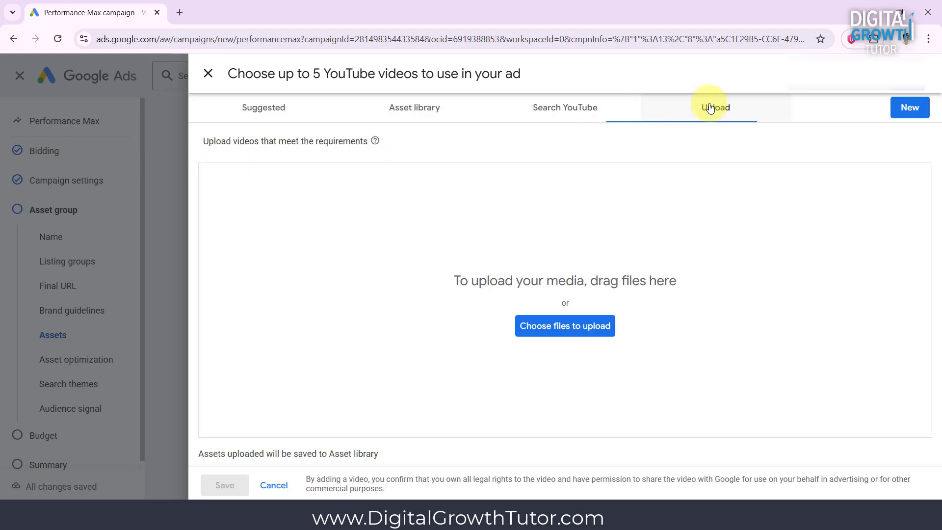
click(207, 75)
Step: Start creating sitelinks for the asset group, giving the first the text New Arrivals and the second Best Sellers
scroll(319, 321, down, 2)
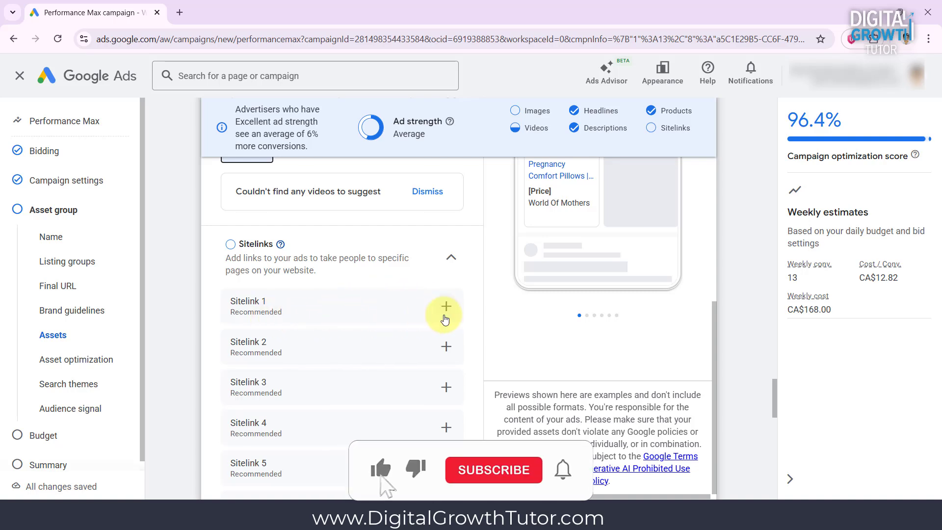
click(440, 314)
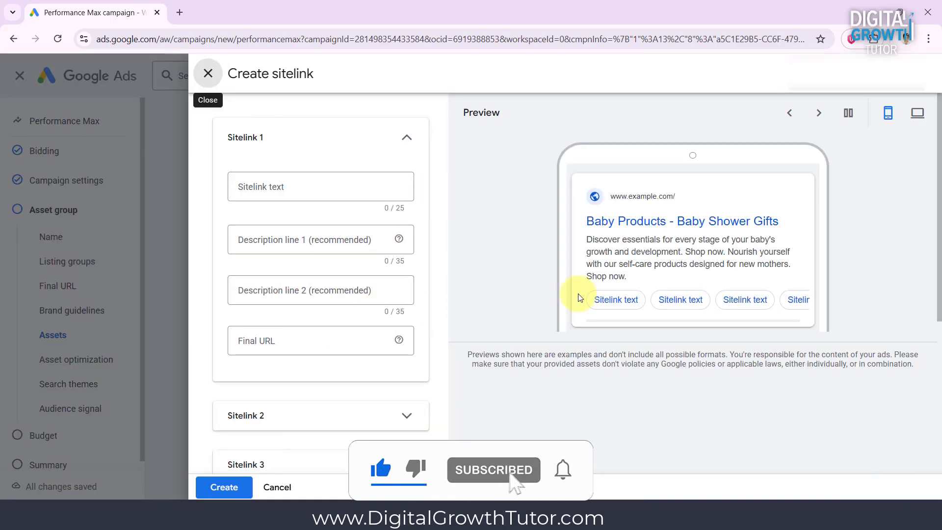
click(308, 189)
text(New Arrivals)
click(288, 338)
scroll(288, 339, down, 5)
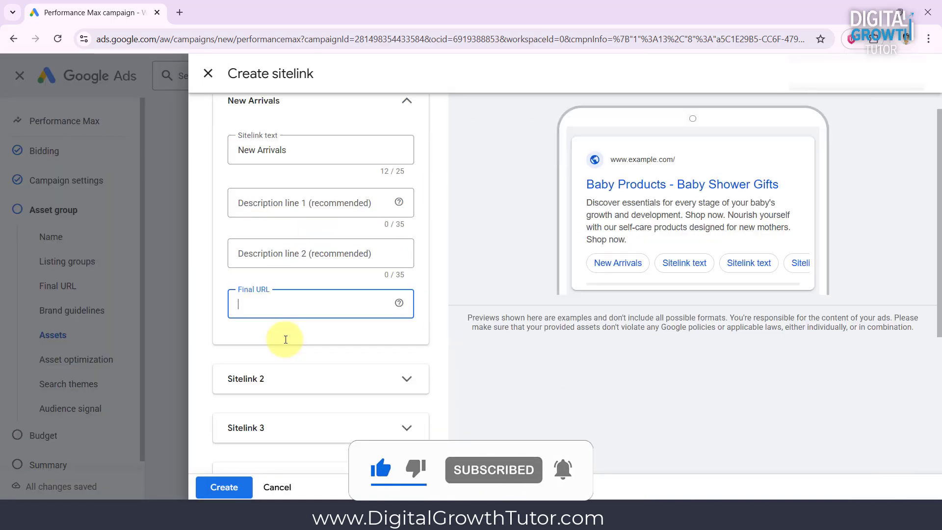
click(263, 224)
text(Best Sellers)
Step: Set the third sitelink's text to On Sale and the fourth sitelink's text to Free Delivery
scroll(301, 290, down, 3)
click(304, 330)
click(307, 264)
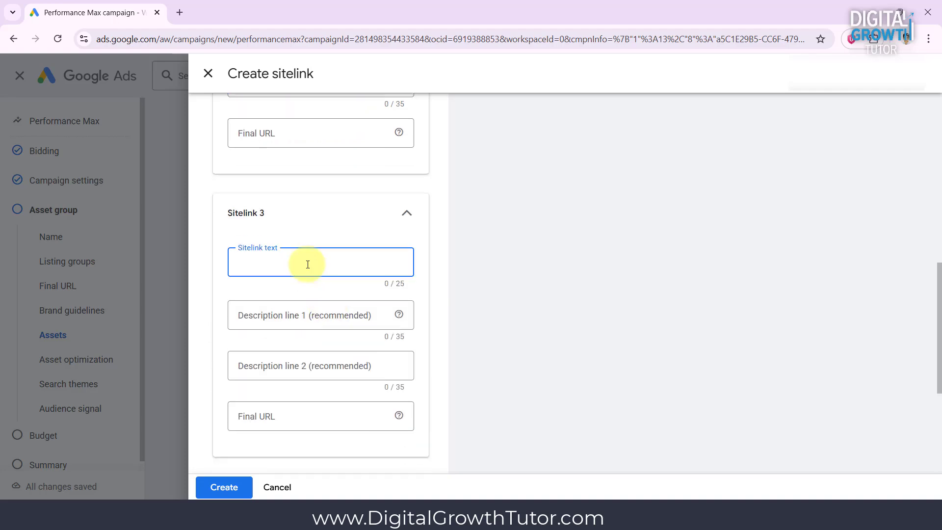
text(On Sale)
scroll(304, 289, down, 5)
click(295, 315)
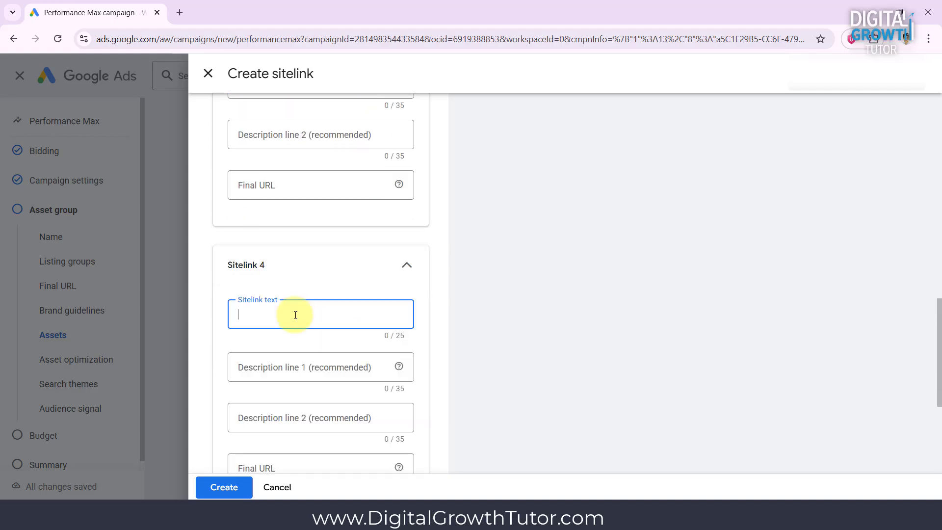
scroll(295, 315, down, 2)
click(293, 344)
click(283, 396)
scroll(320, 289, up, 14)
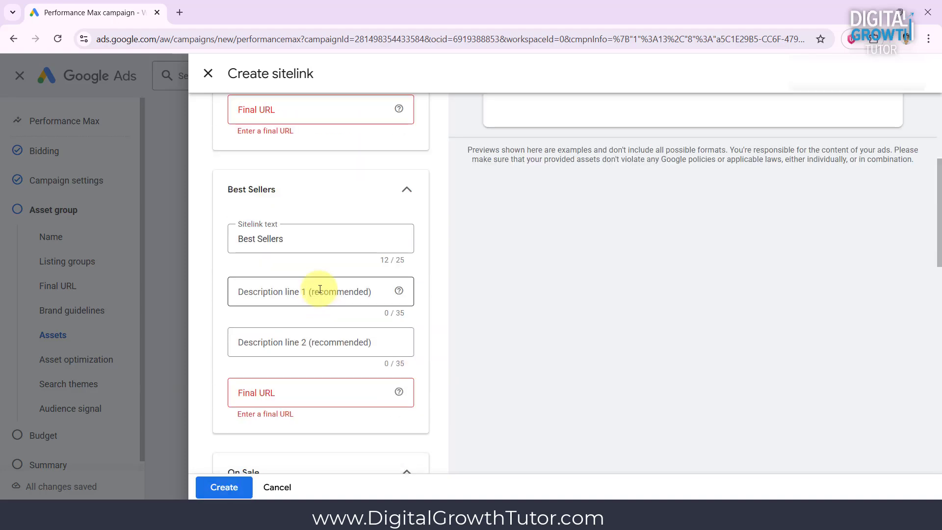
click(351, 344)
text(https://worldofmothers.ca/collections)
text(-ar)
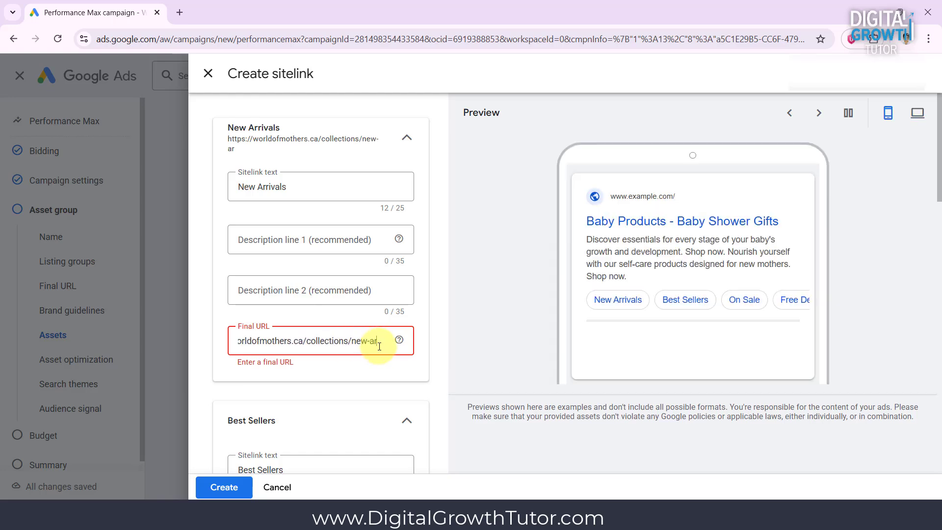
text(rivals)
click(408, 373)
scroll(408, 373, down, 4)
click(327, 440)
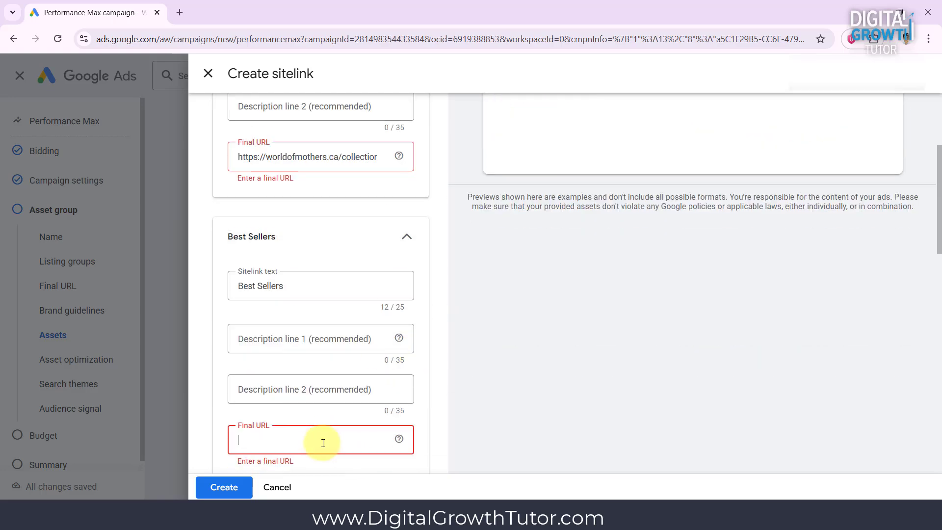
key(ctrl+v)
text(best-seller)
scroll(343, 417, down, 5)
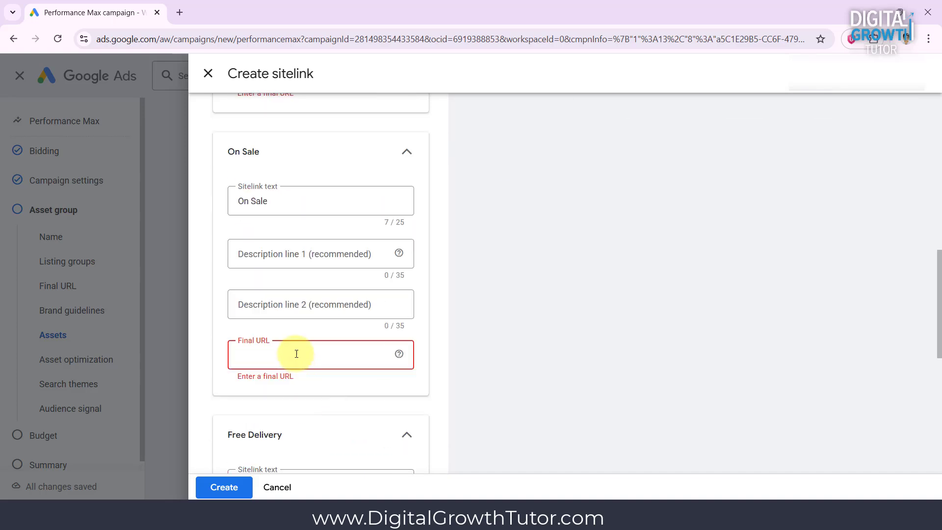
click(298, 353)
text(https://worldofmothers.ca/collections/)
text(on-sale)
scroll(297, 353, down, 5)
click(308, 389)
text(https://worldofmothers.ca/collections)
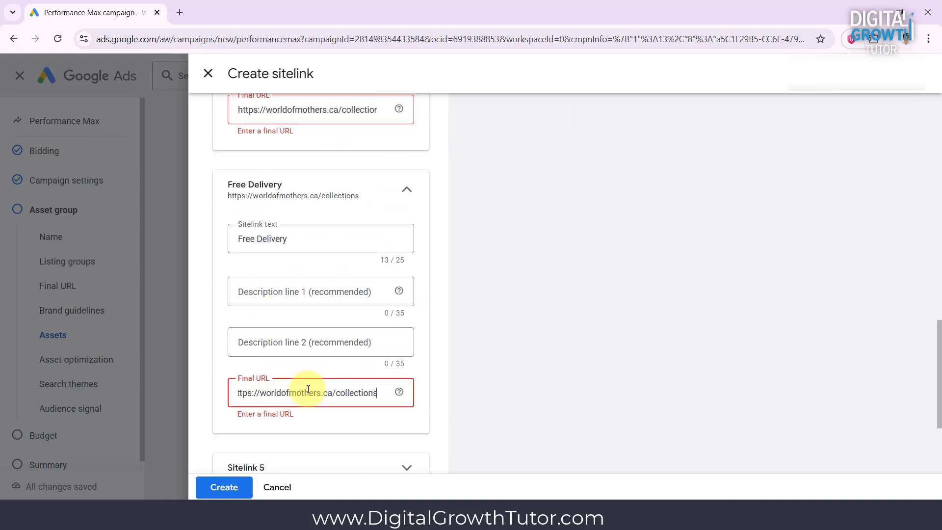
text(free-delivery)
scroll(308, 389, down, 3)
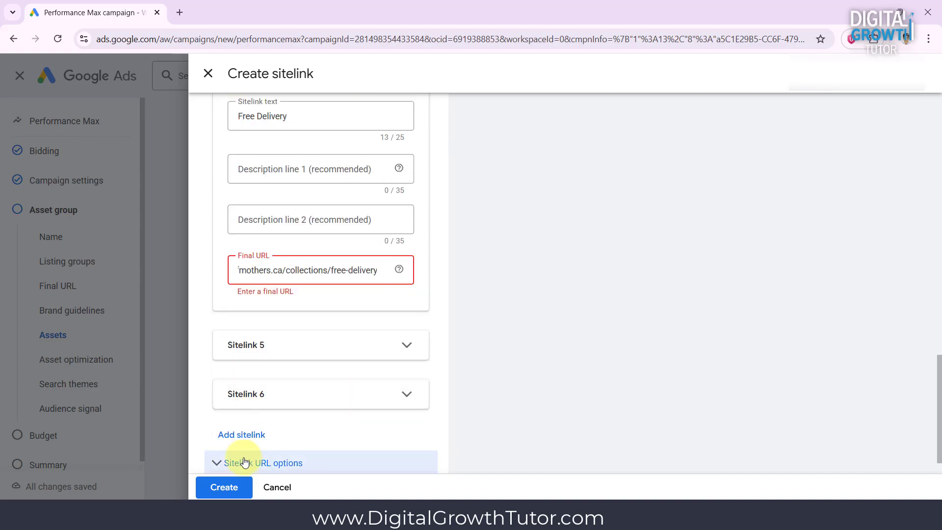
click(224, 487)
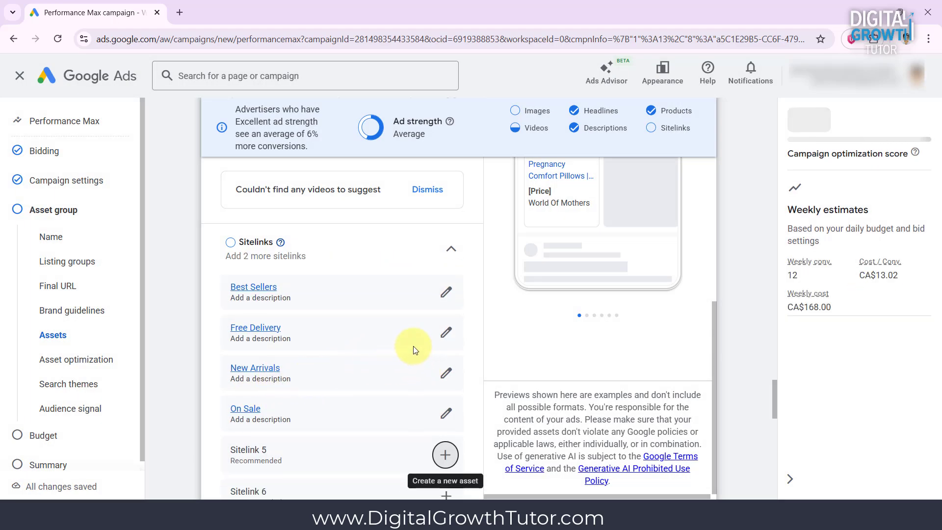
Step: Set the asset group's call to action to Shop now
scroll(413, 345, down, 5)
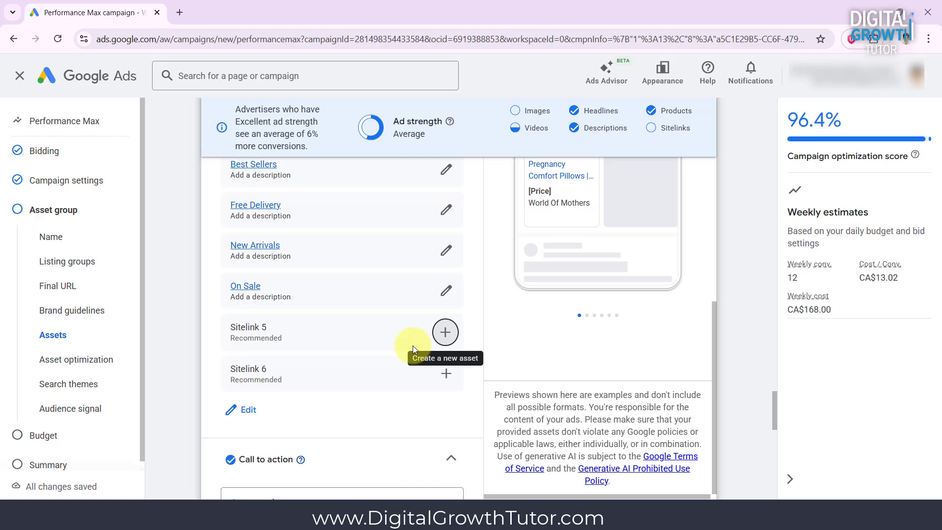
scroll(413, 350, down, 2)
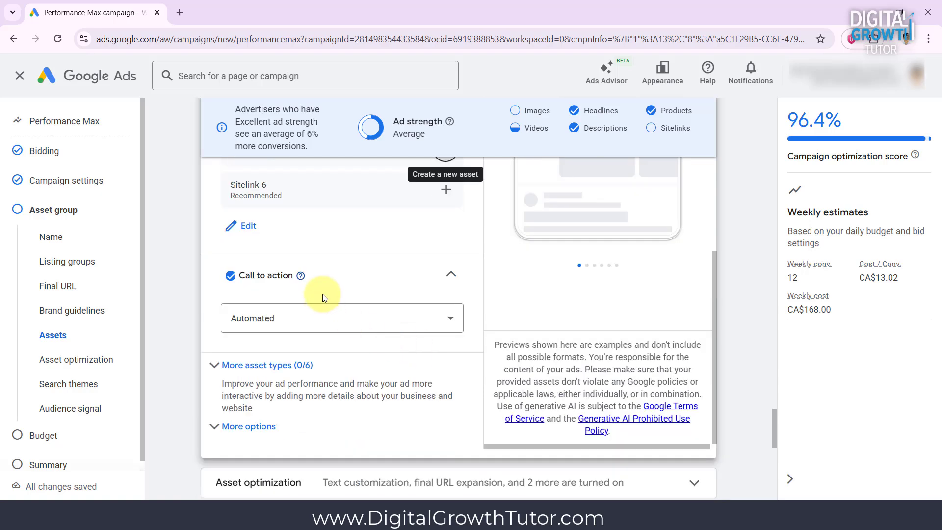
click(330, 327)
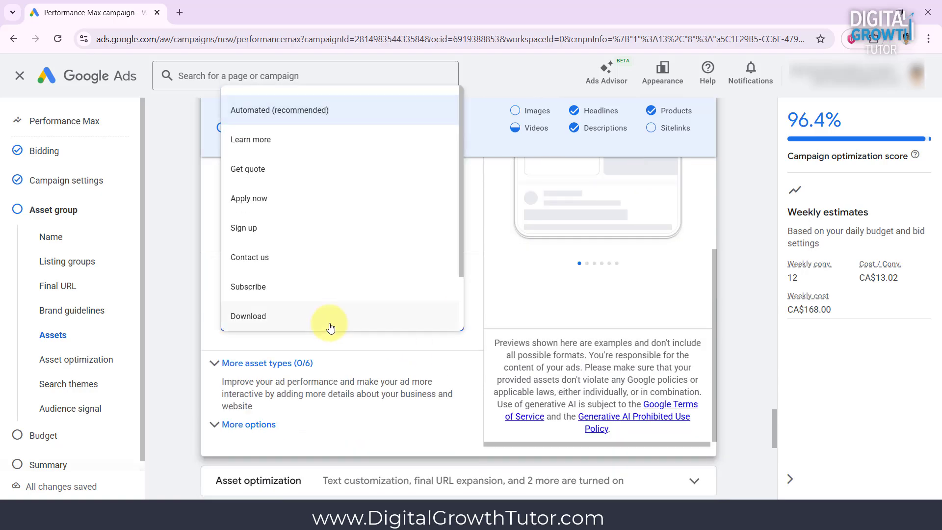
scroll(271, 221, down, 2)
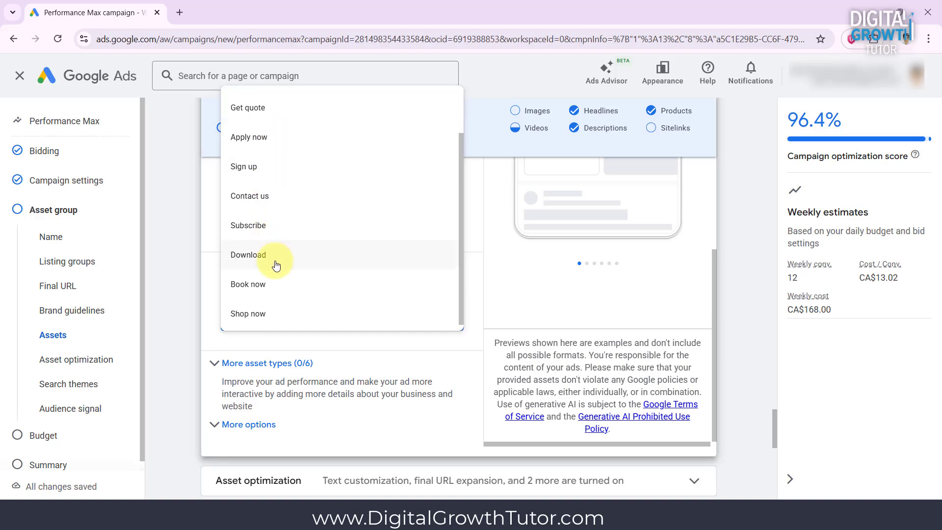
scroll(266, 298, down, 1)
click(264, 305)
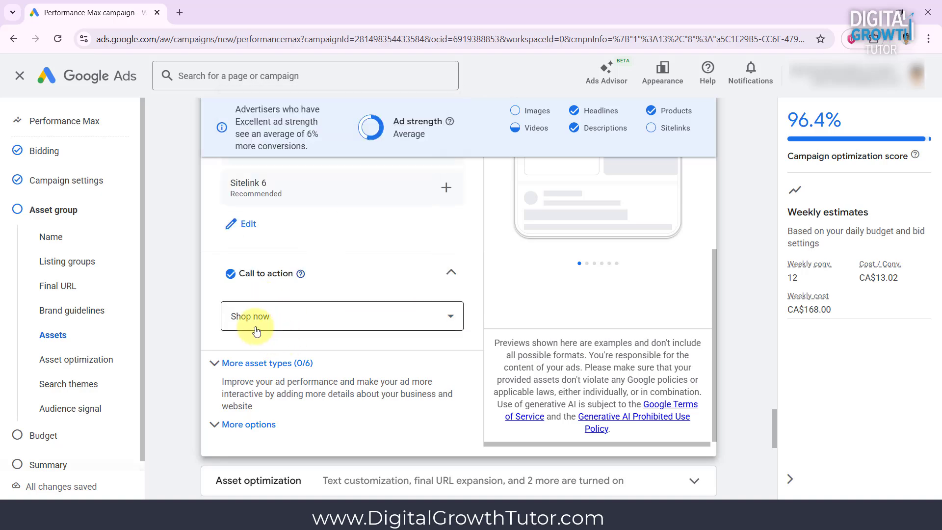
Step: Add the search themes "baby product", "baby essectial", "mother product", "pregnancy" and "toddler product" to the asset group's signals
scroll(284, 330, down, 1)
scroll(287, 327, down, 2)
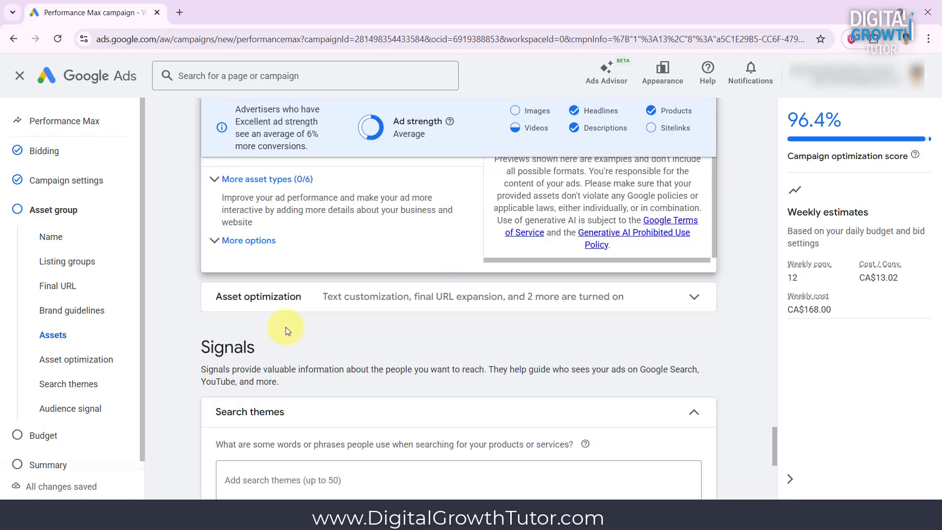
scroll(289, 325, down, 2)
scroll(303, 335, down, 1)
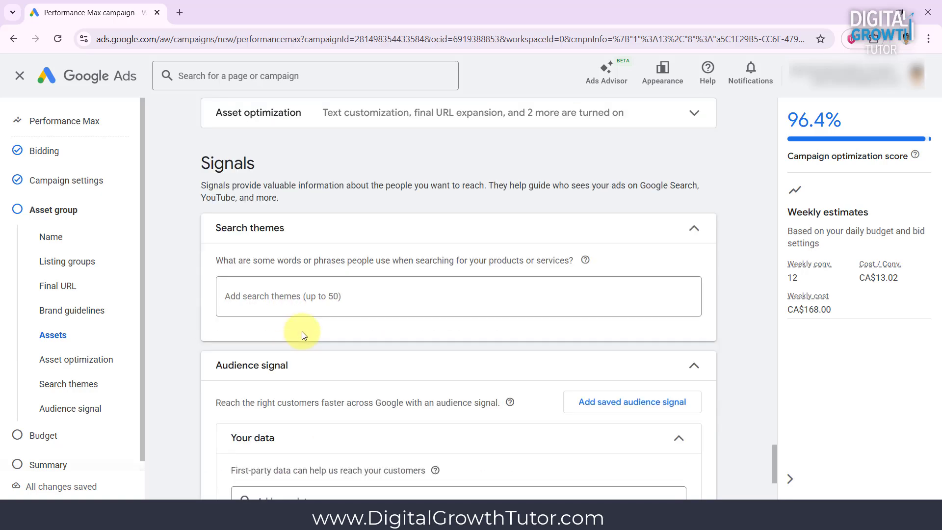
scroll(307, 313, down, 1)
click(312, 239)
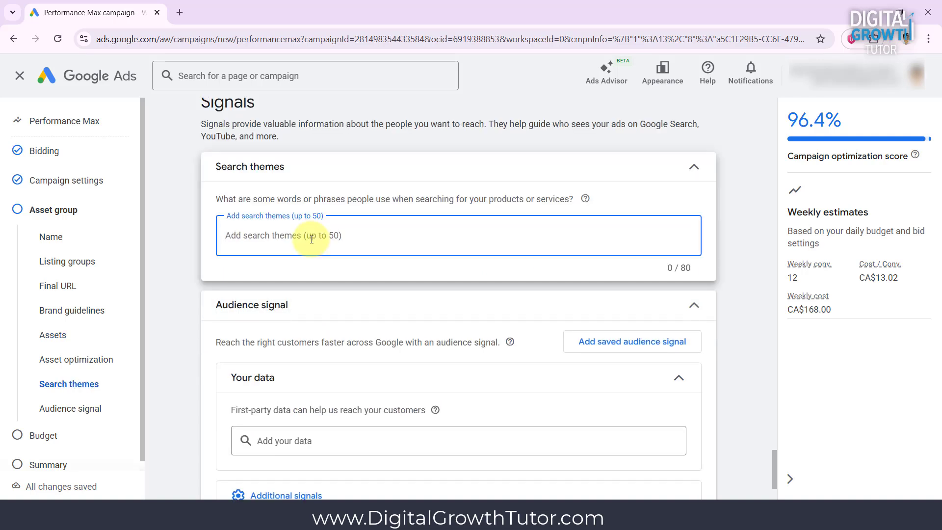
text(baby product)
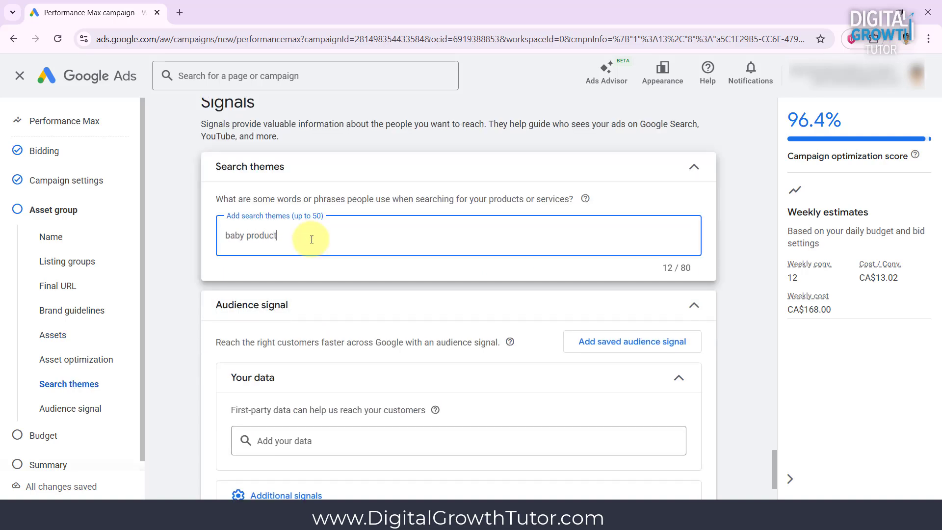
key(Return)
text(baby essectial)
key(Return)
text(mother product pre)
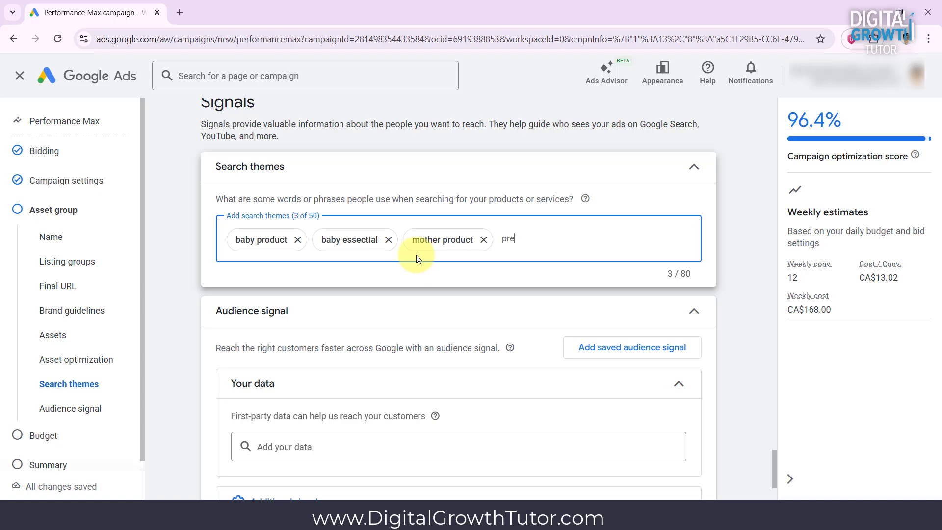
text(gnancy)
key(Return)
text(toddler product)
key(Return)
Step: Browse the website visitor segments for the audience signal and add All converters as first-party data
scroll(465, 300, down, 1)
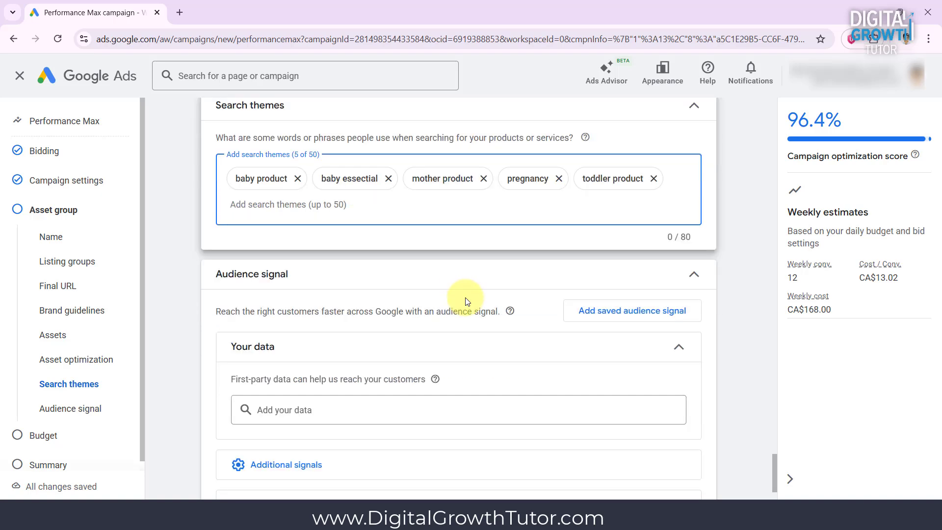
scroll(465, 300, down, 2)
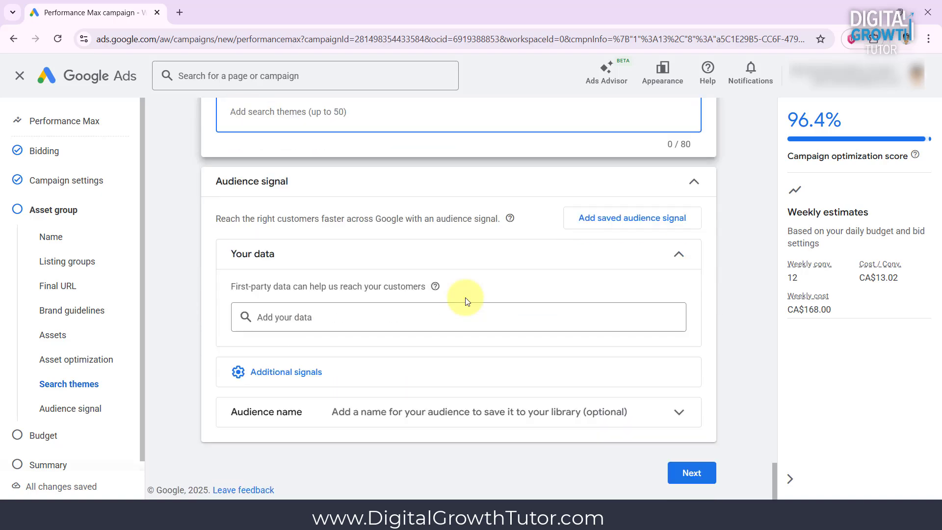
click(289, 324)
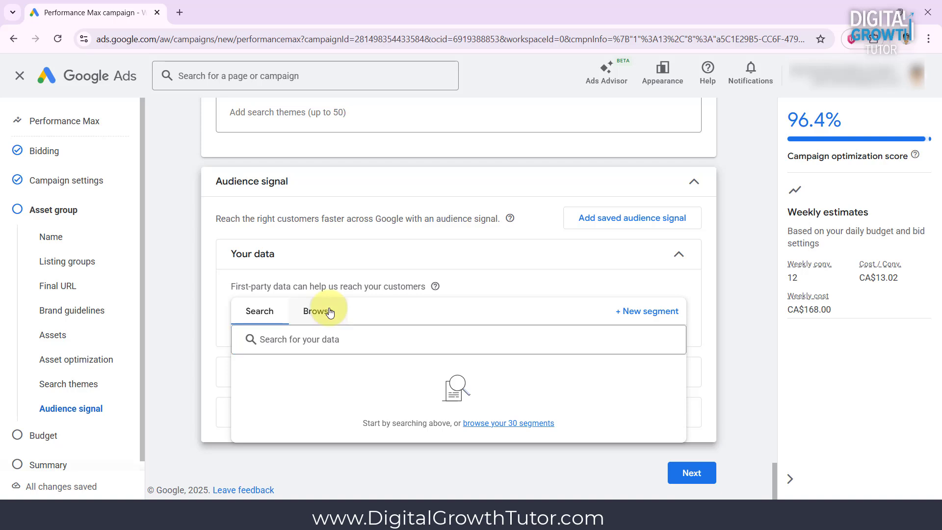
click(330, 312)
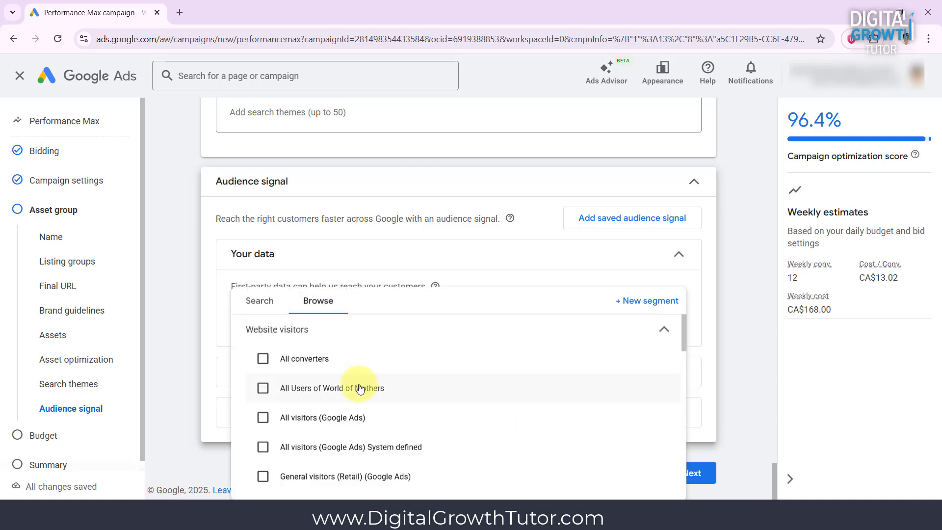
scroll(362, 383, down, 1)
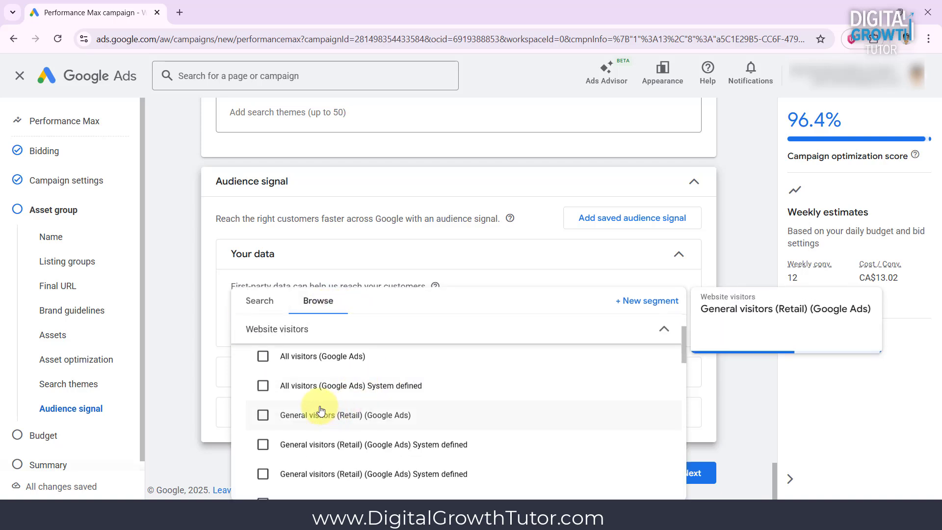
scroll(322, 410, up, 1)
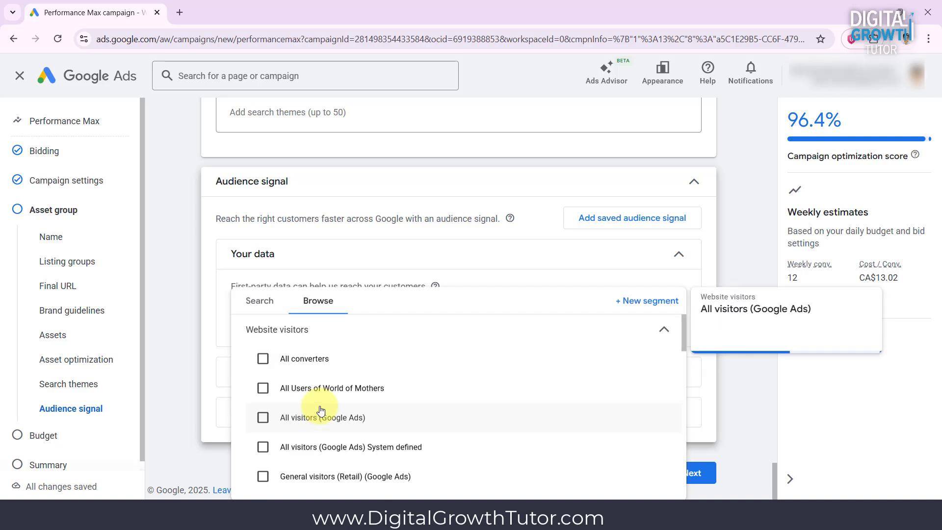
click(265, 361)
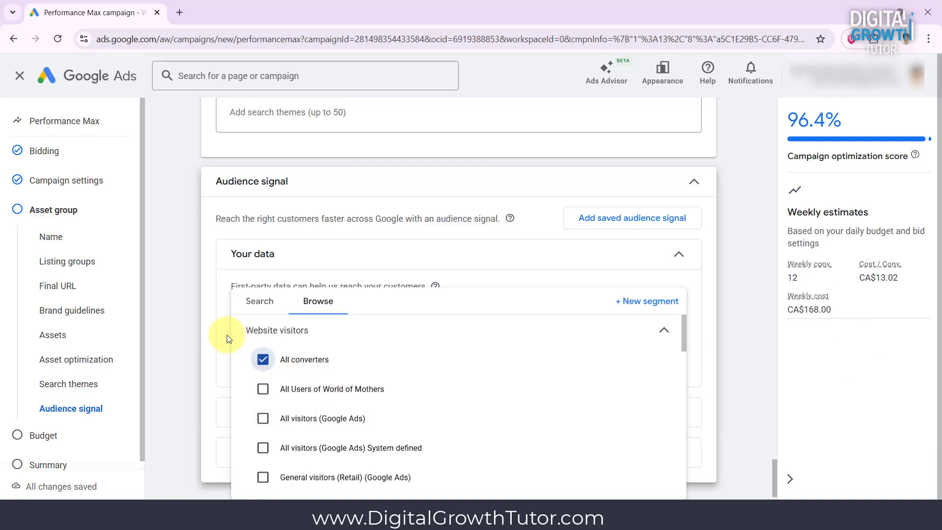
click(208, 301)
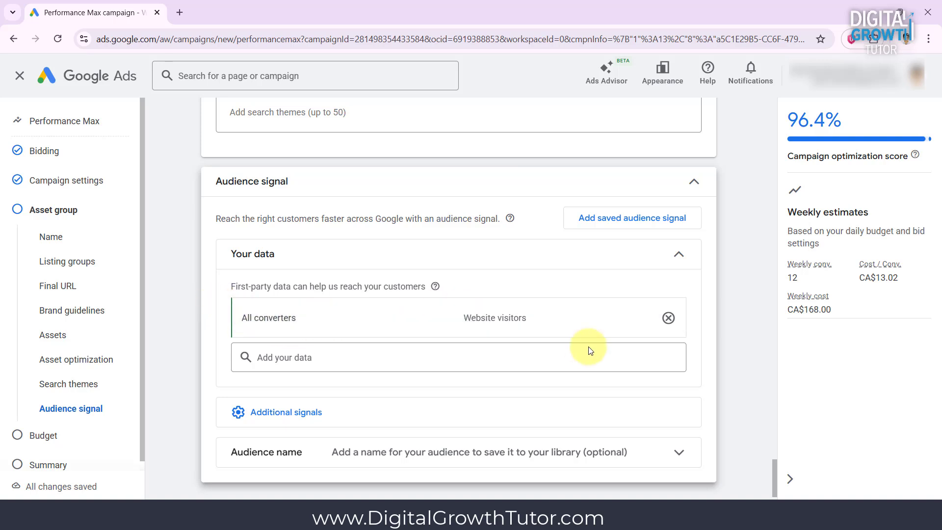
Step: Finish the asset group and accept the recommended average daily budget of CA$24.00 for the campaign
scroll(592, 352, down, 1)
click(695, 478)
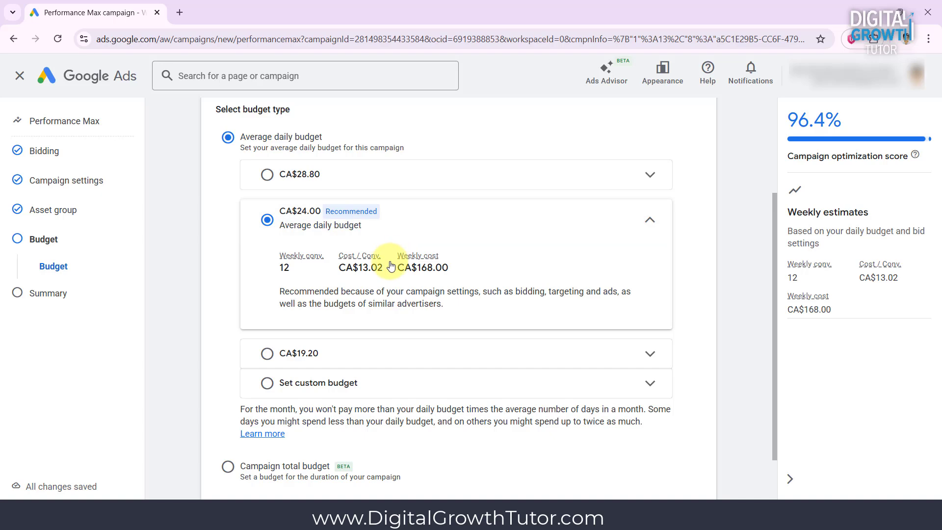
scroll(391, 266, down, 2)
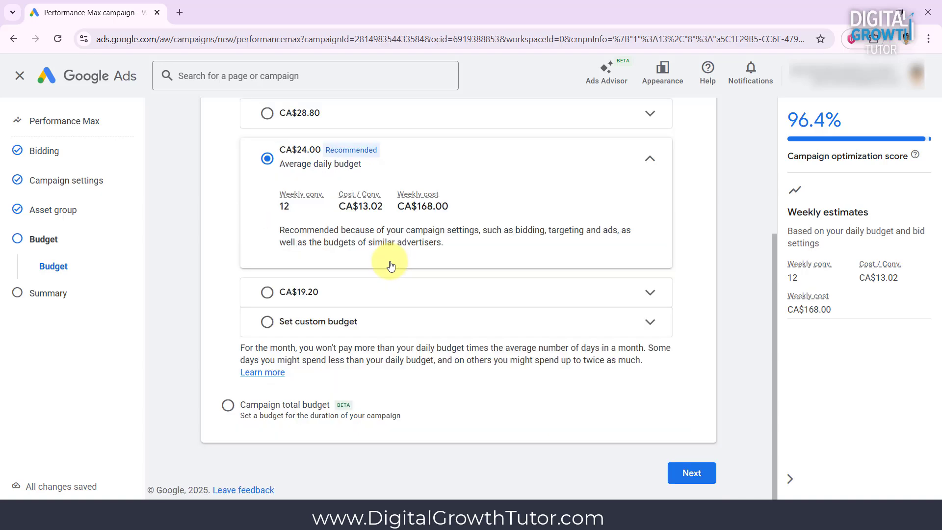
click(690, 473)
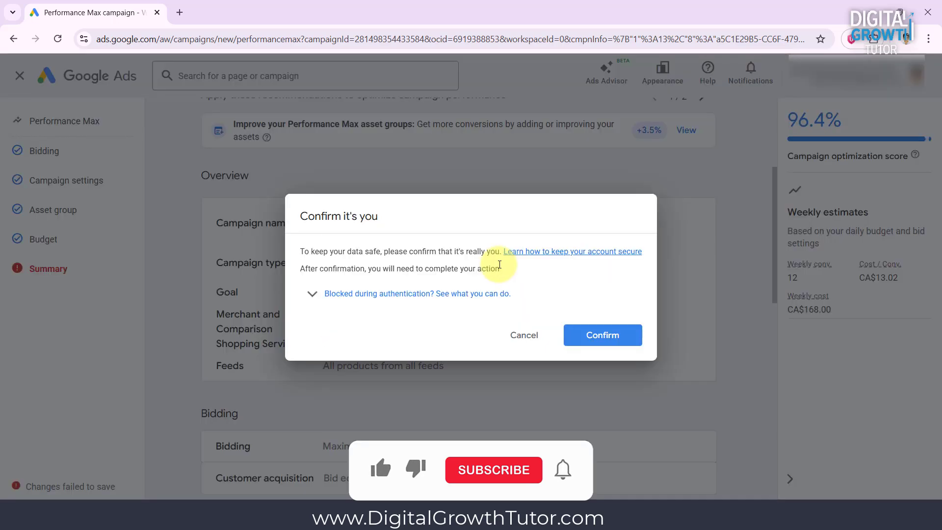
Step: Confirm the account holder's identity and review the campaign summary down to the asset group details
click(594, 336)
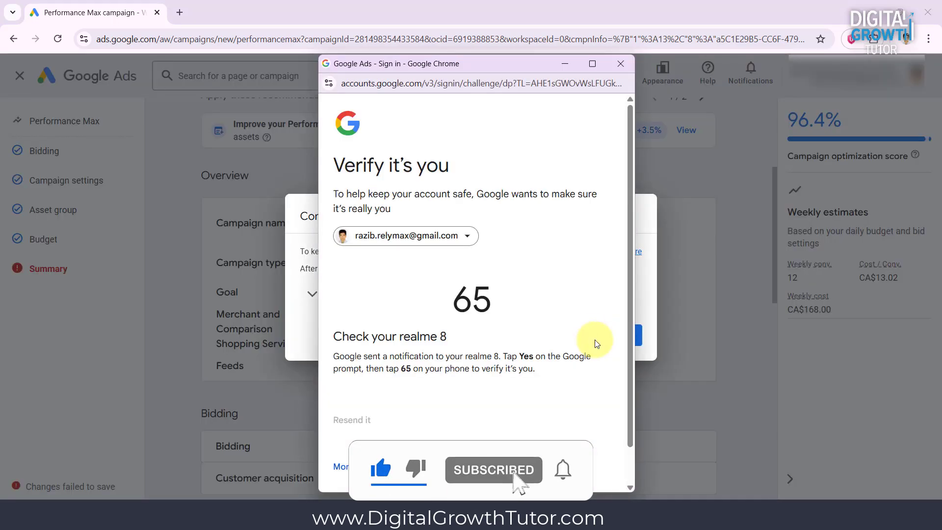
scroll(604, 321, down, 2)
scroll(604, 297, down, 5)
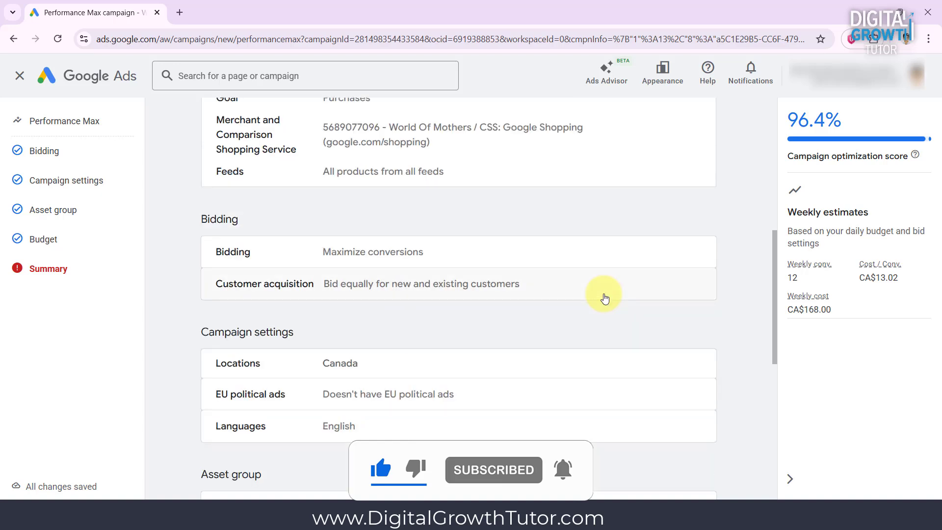
scroll(604, 295, down, 3)
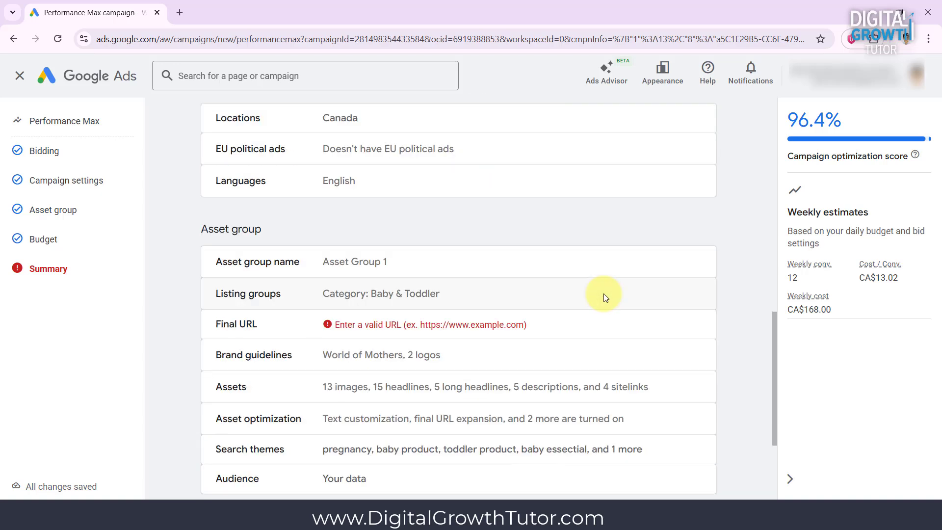
click(474, 265)
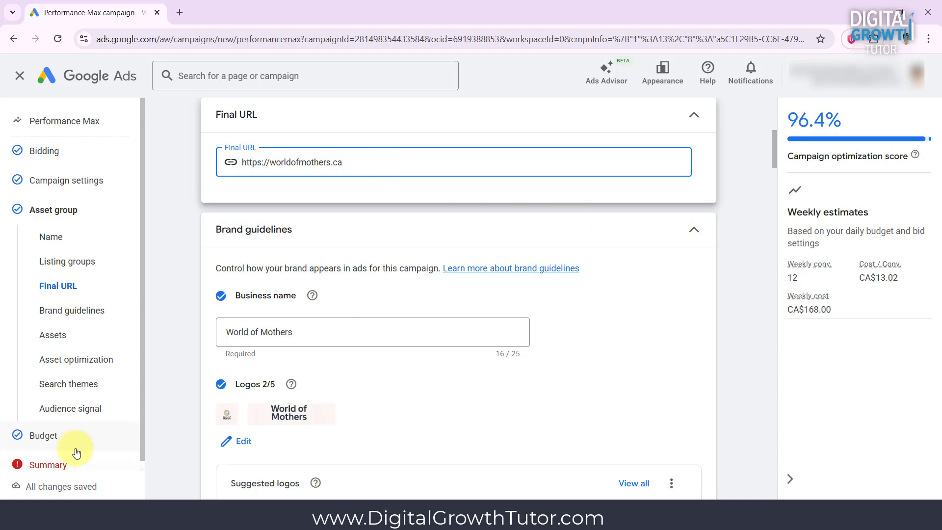
click(54, 464)
scroll(372, 295, down, 9)
scroll(384, 306, down, 1)
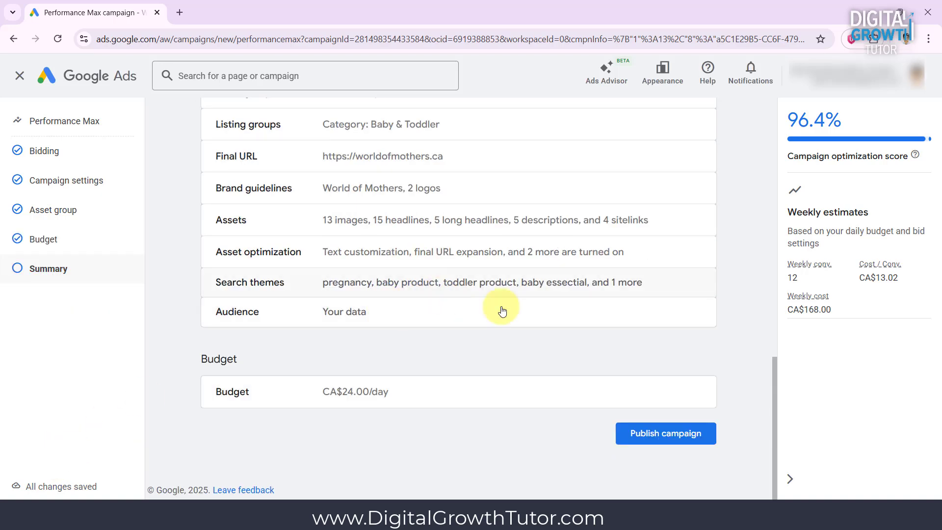